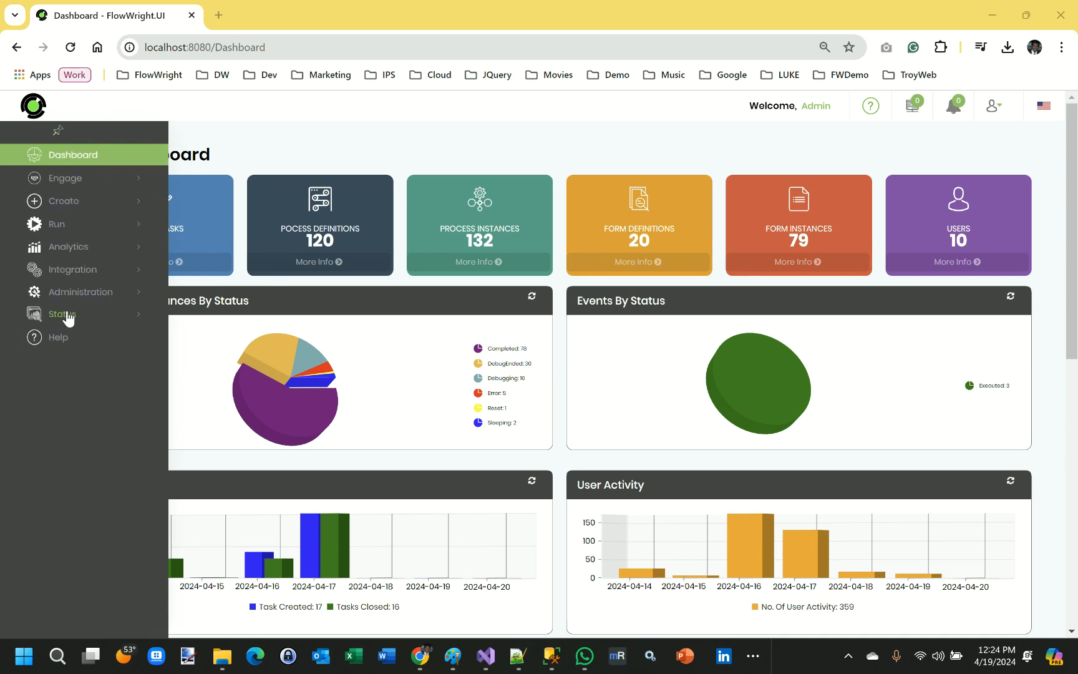
# Open the service status overview from the Status section's Information pages.
pyautogui.click(65, 314)
pyautogui.click(86, 344)
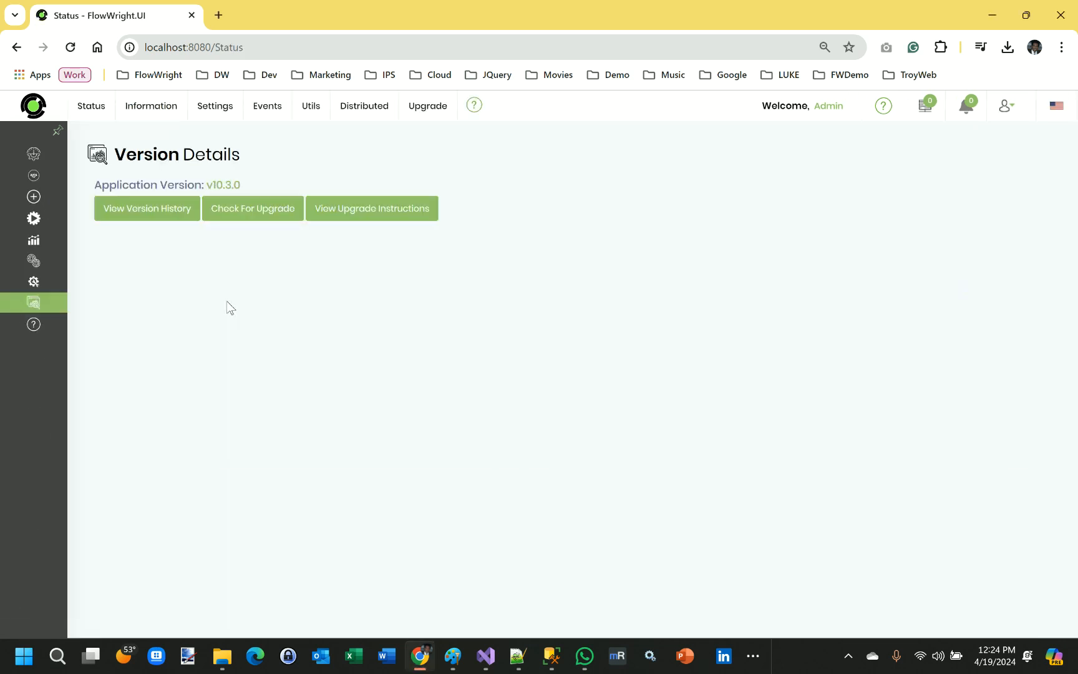
pyautogui.click(152, 107)
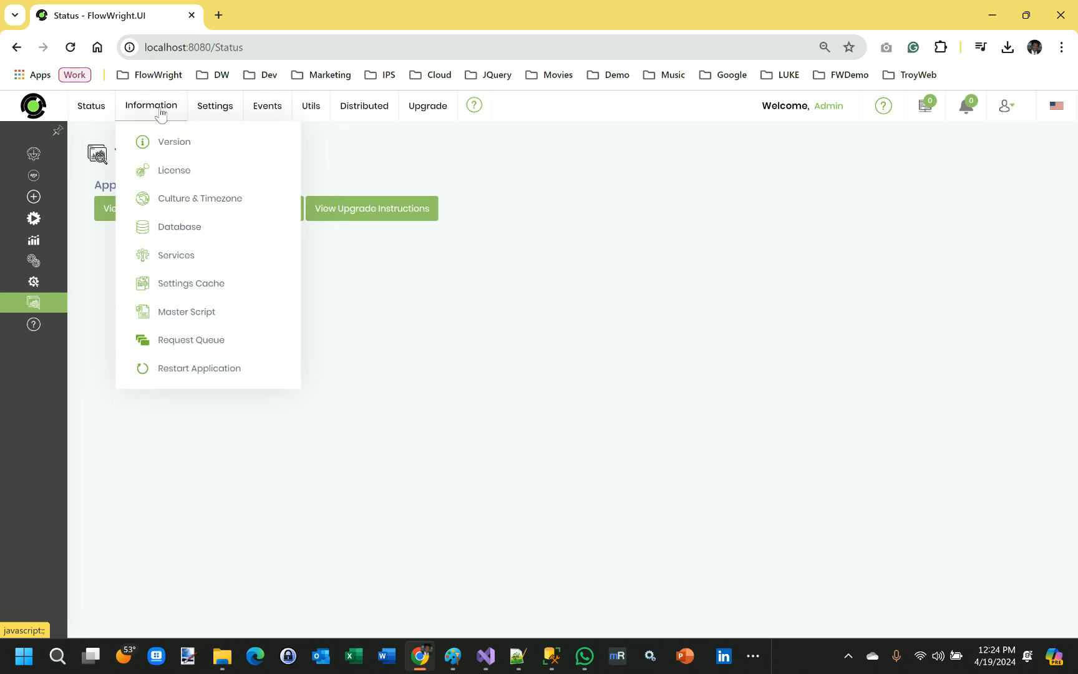
pyautogui.click(189, 257)
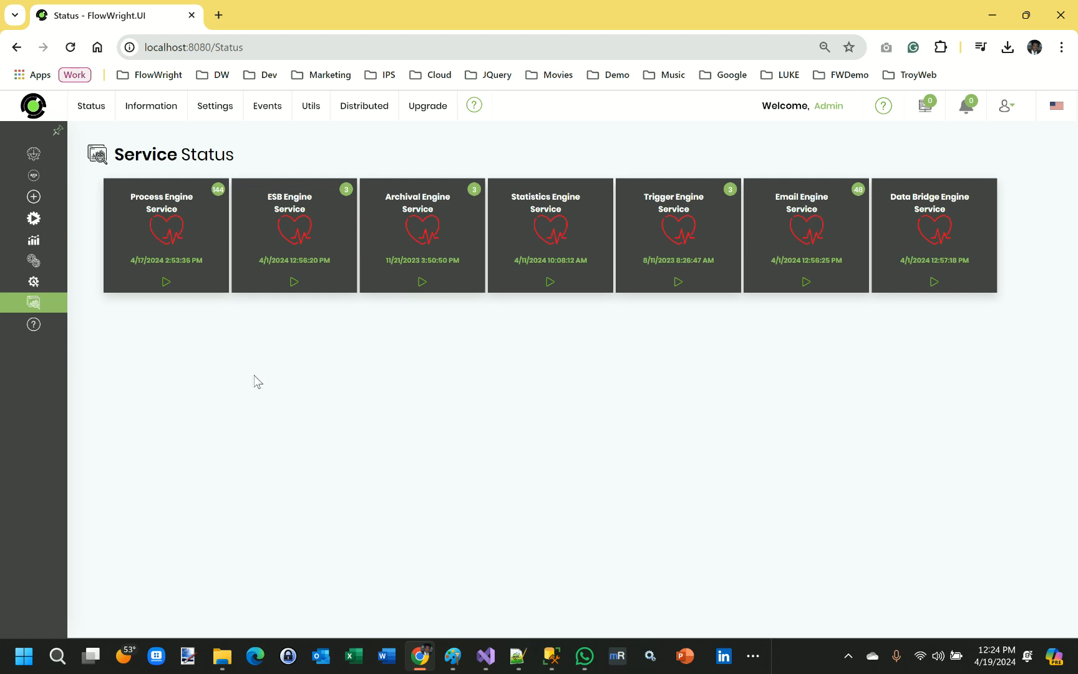
# Open the Engine Log from the system logs and examine its recent entries.
pyautogui.moveTo(60, 342)
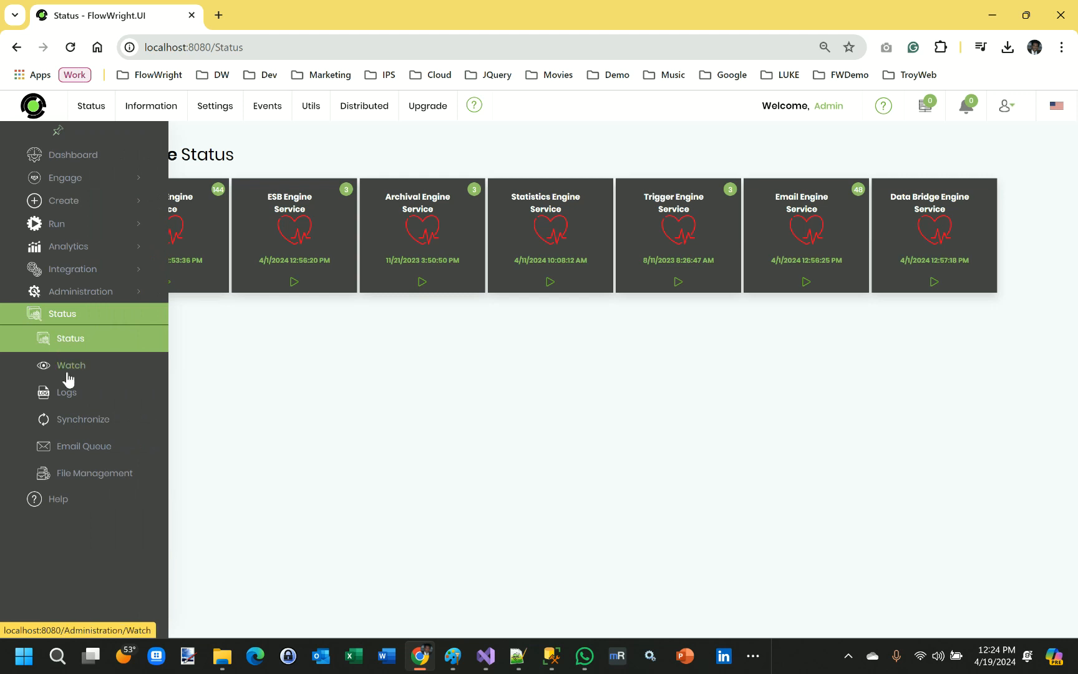
pyautogui.click(69, 394)
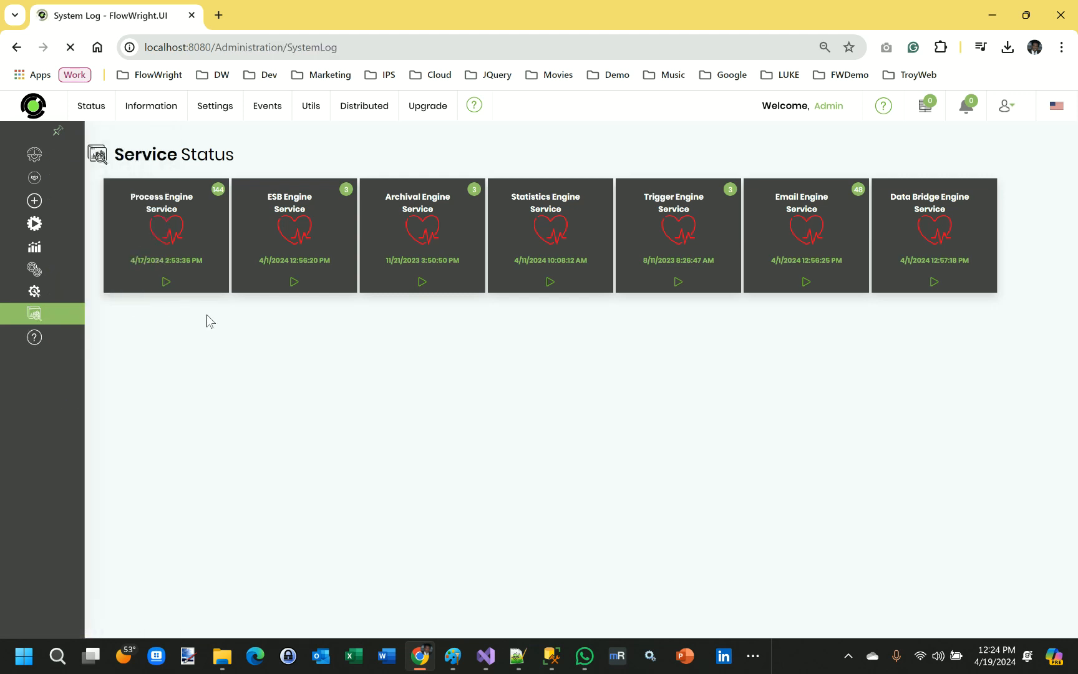
pyautogui.moveTo(118, 111)
pyautogui.click(137, 200)
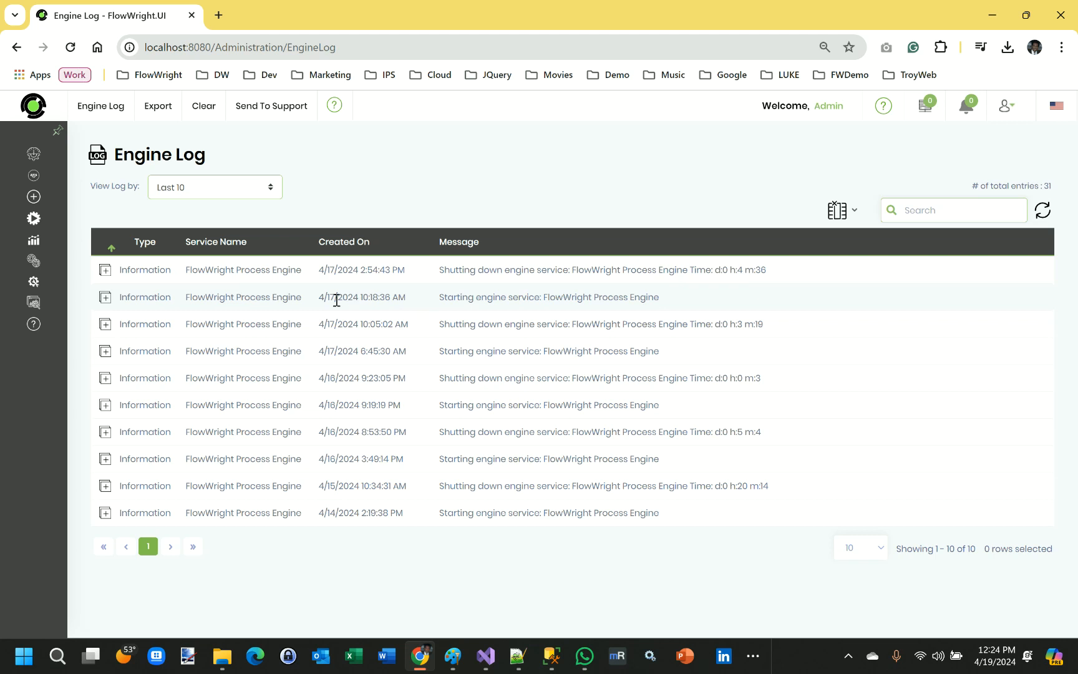
pyautogui.moveTo(319, 297); pyautogui.dragTo(393, 296)
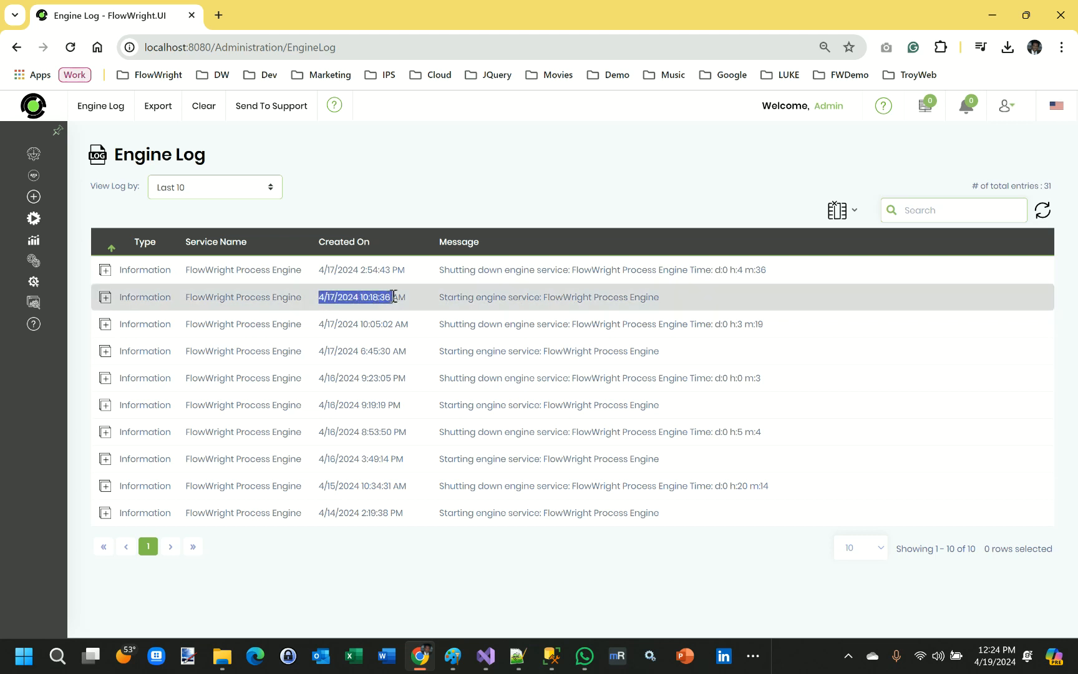
pyautogui.click(395, 296)
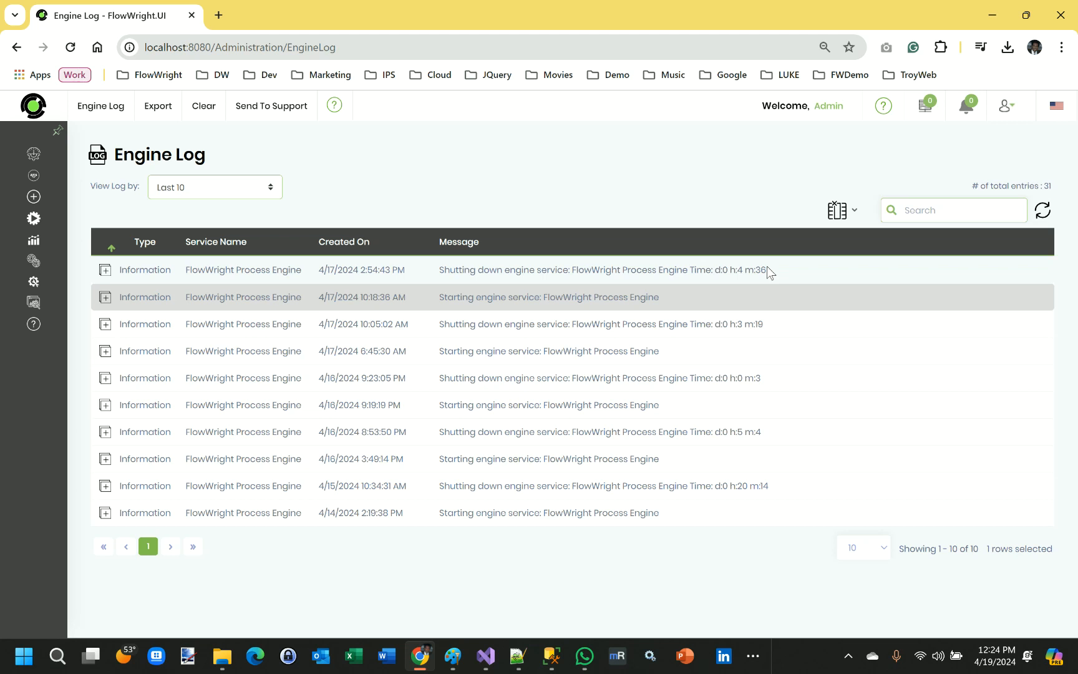
pyautogui.click(448, 274)
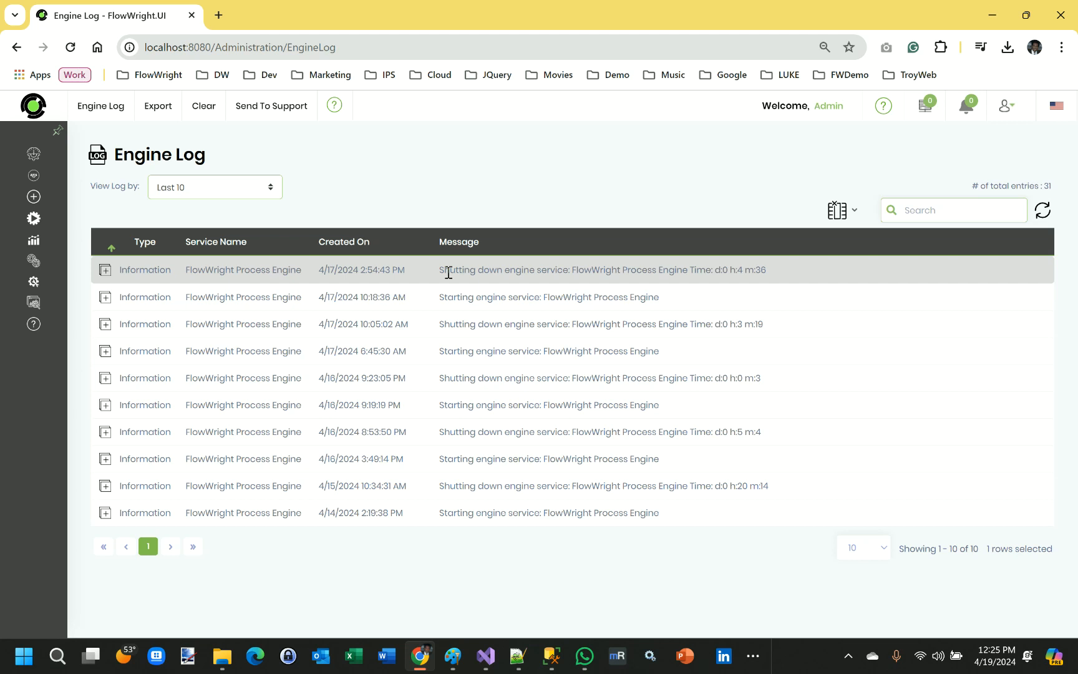
# Clear the whole engine log.
pyautogui.click(204, 107)
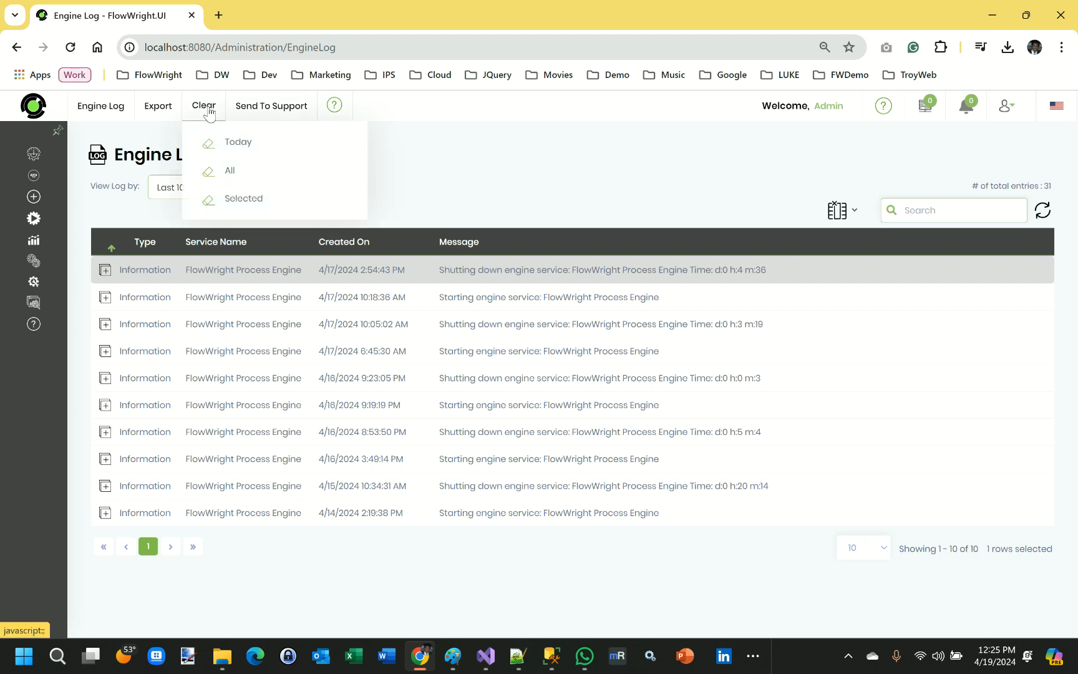
pyautogui.click(232, 172)
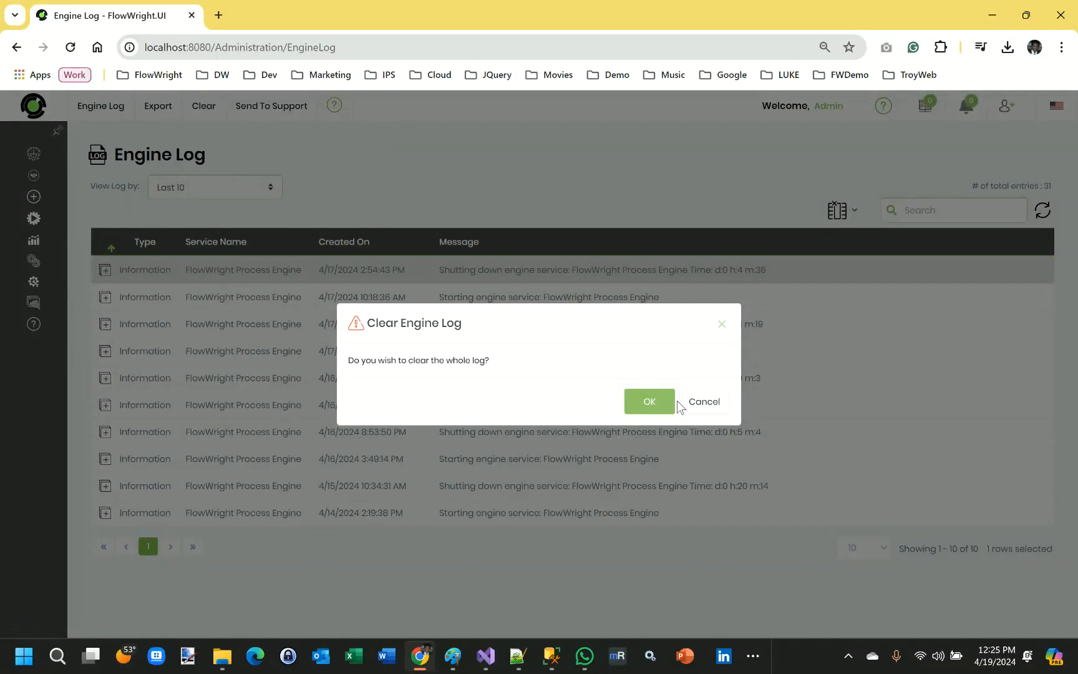
pyautogui.click(649, 401)
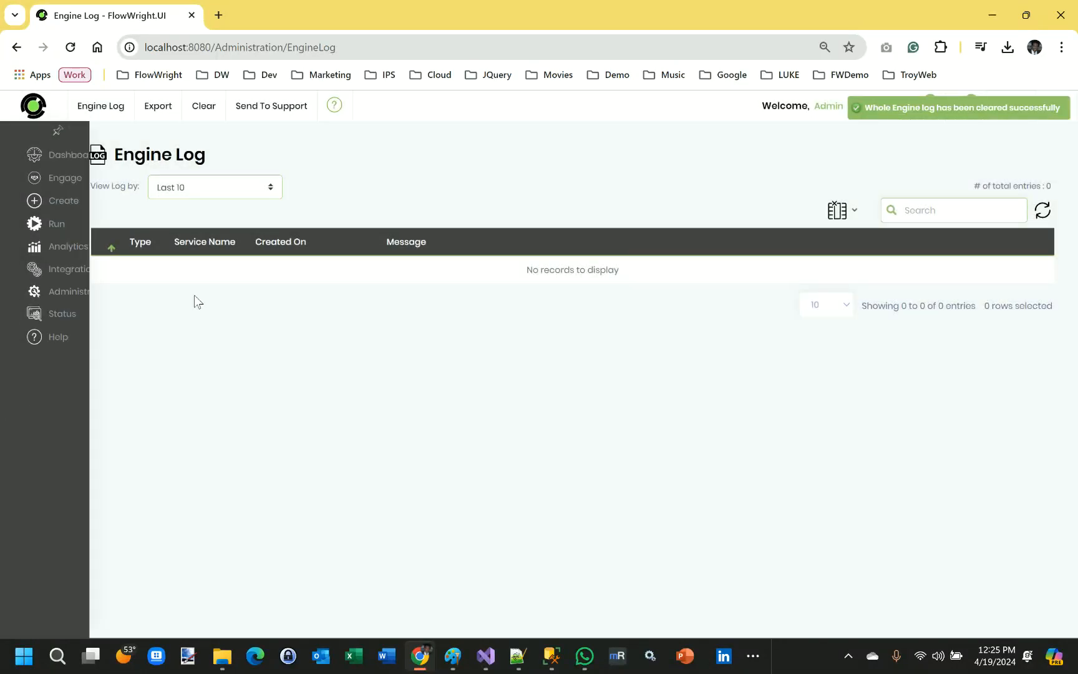
# In the Engine Logging configuration settings, enable Process Engine Logging, set its log level to high, and save.
pyautogui.click(59, 314)
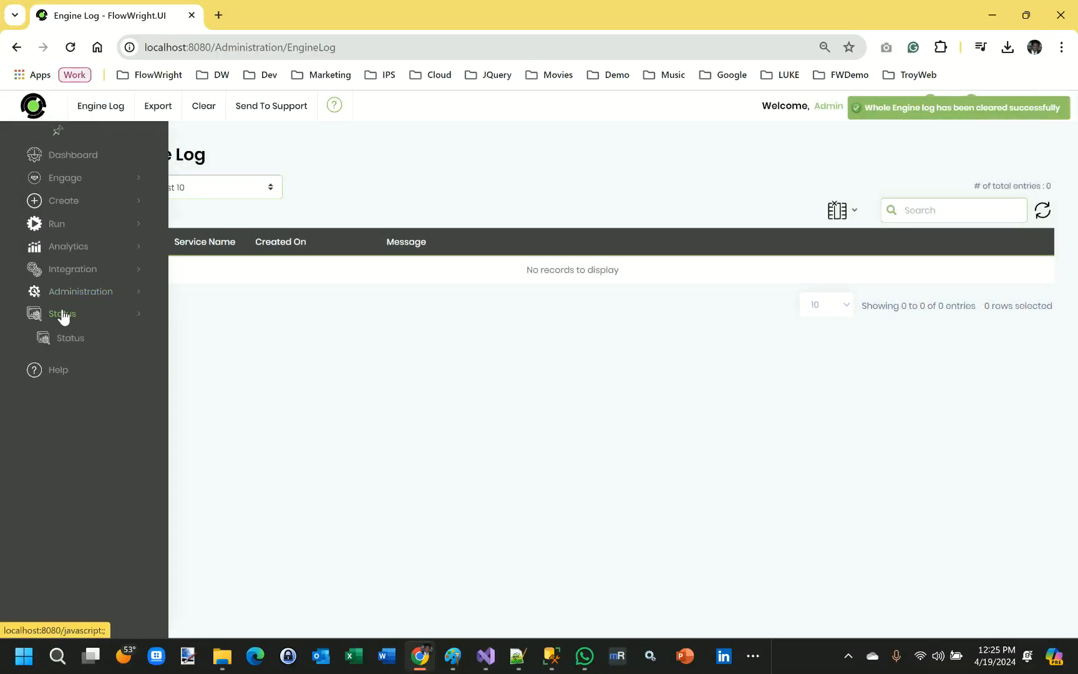
pyautogui.click(91, 347)
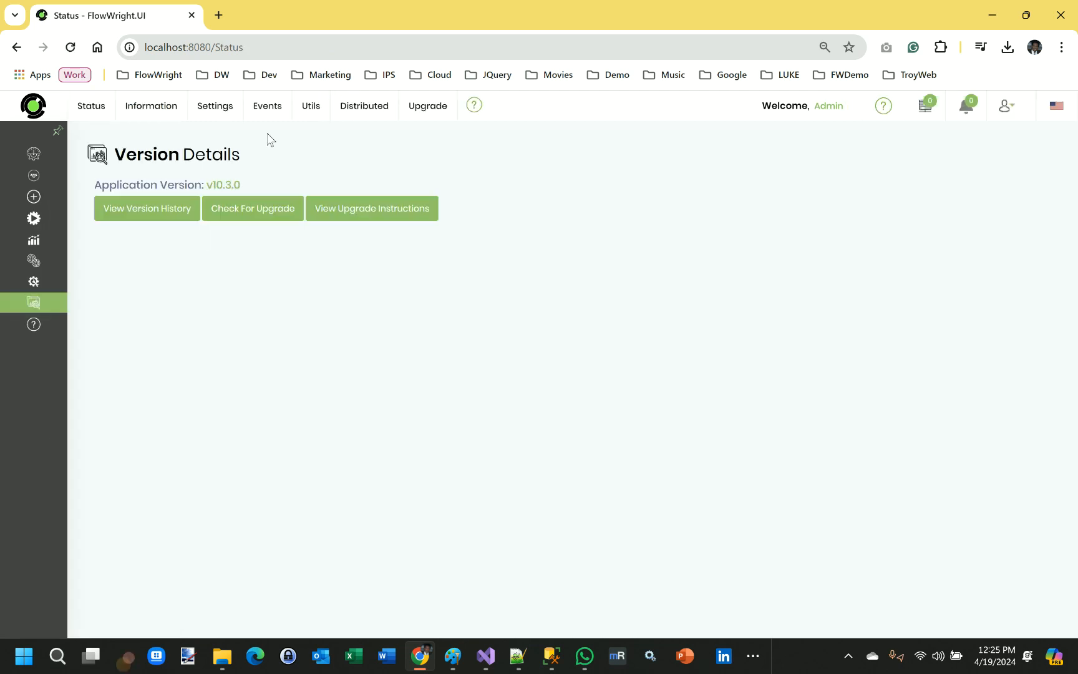
pyautogui.moveTo(191, 110)
pyautogui.click(236, 285)
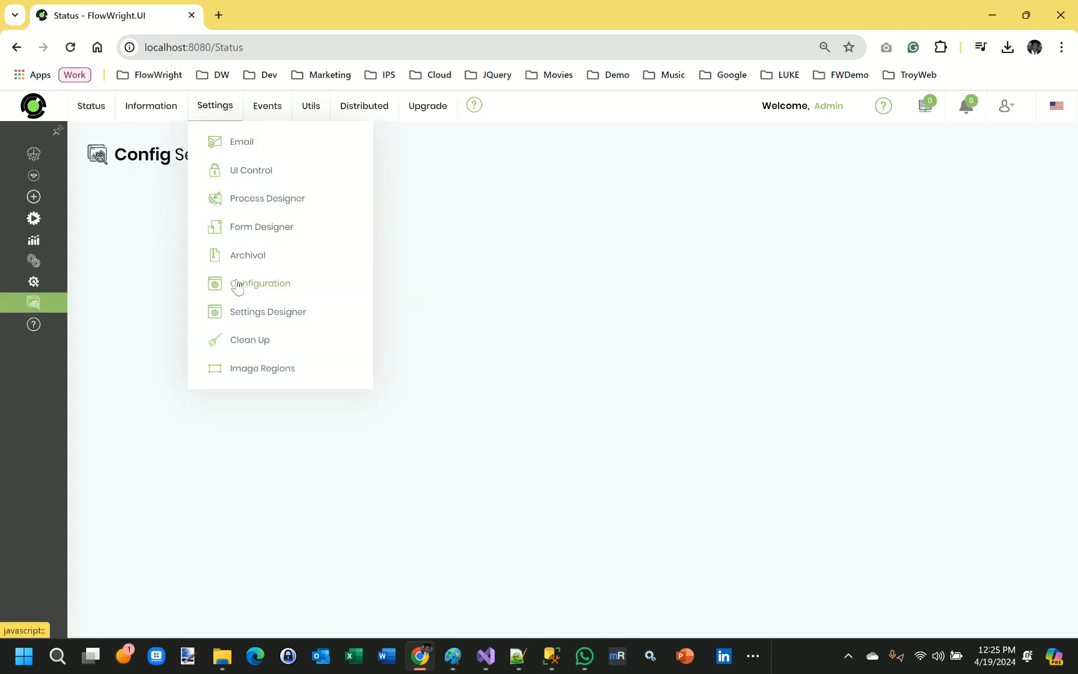
pyautogui.click(144, 212)
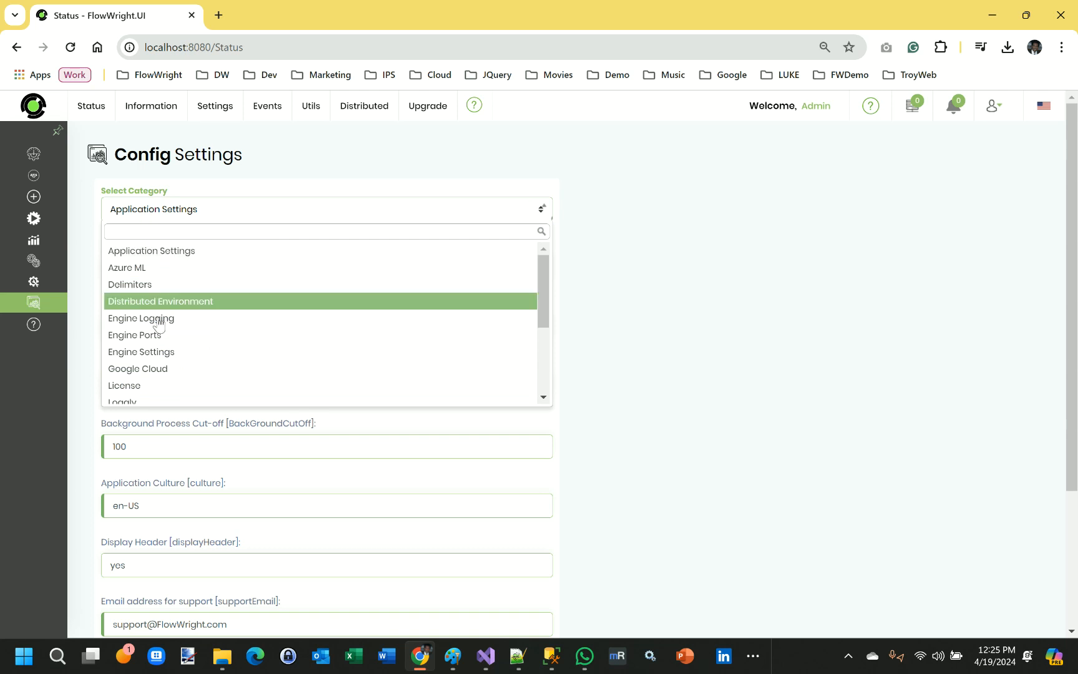
pyautogui.click(161, 321)
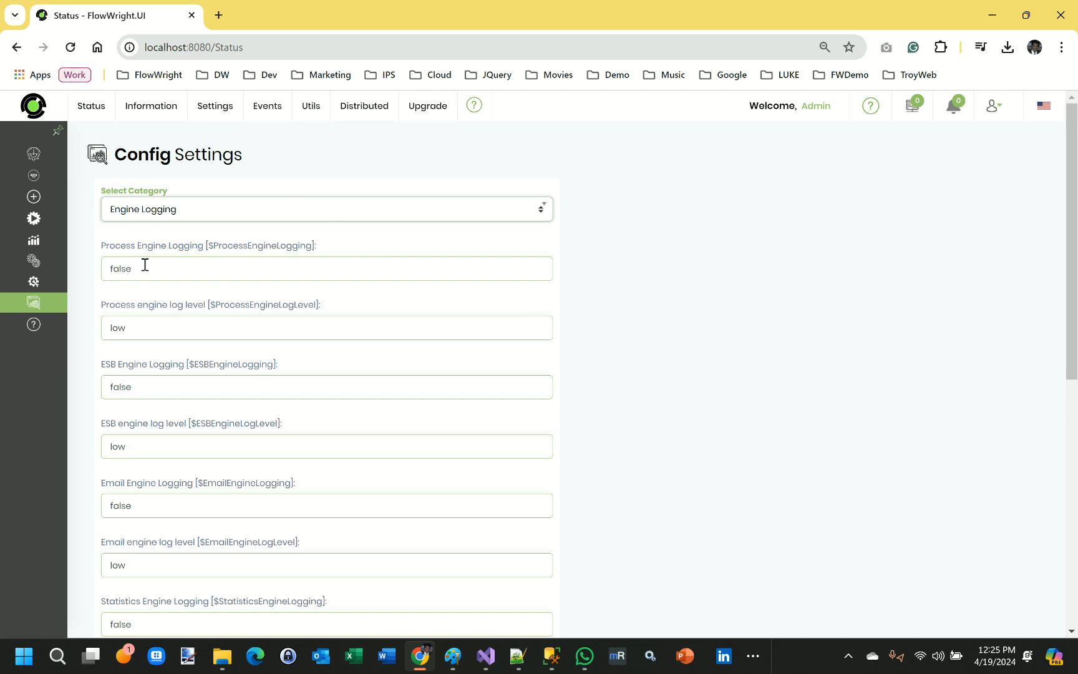
pyautogui.moveTo(142, 268); pyautogui.dragTo(107, 269)
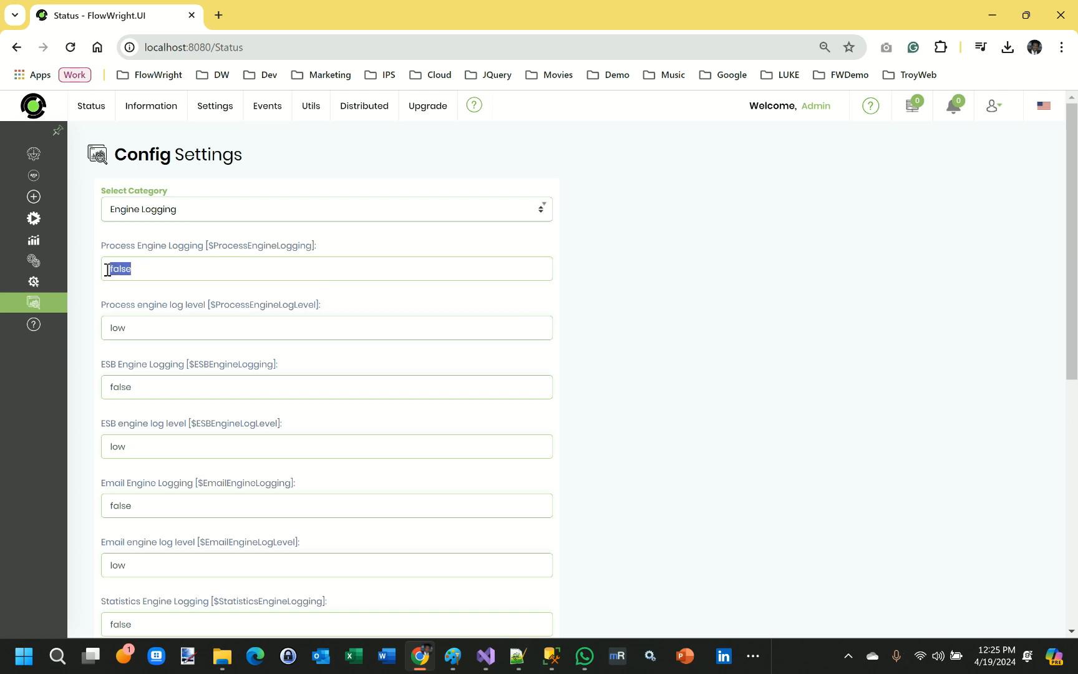
pyautogui.write('true')
pyautogui.moveTo(129, 330); pyautogui.dragTo(88, 331)
pyautogui.write('high')
pyautogui.scroll(-8, 662, 360)
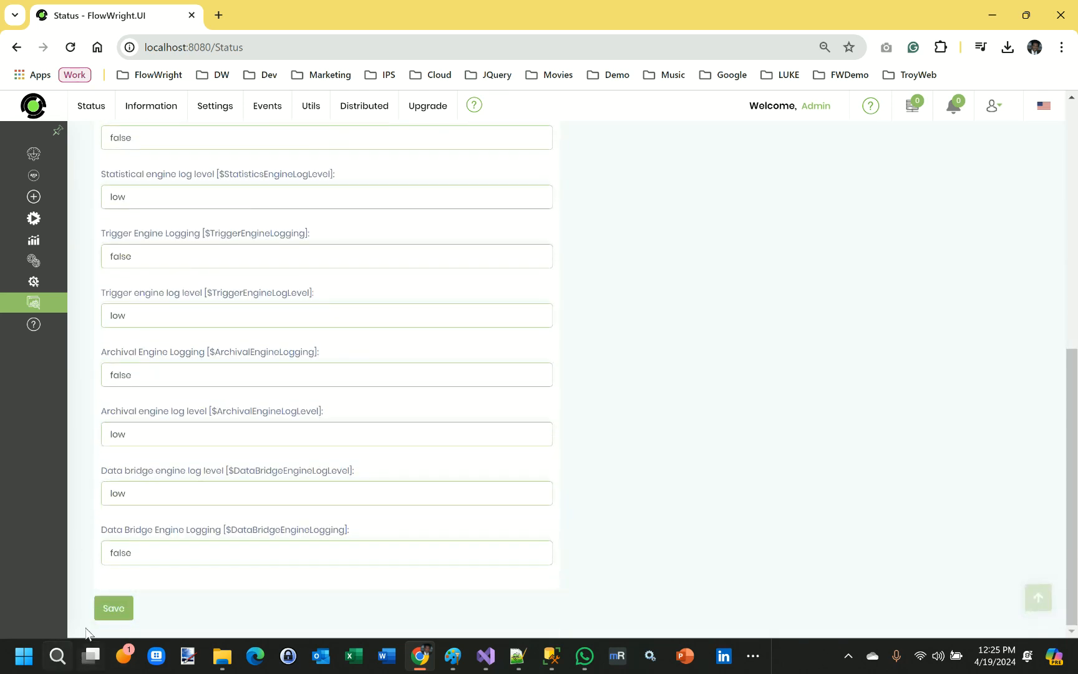
pyautogui.click(111, 609)
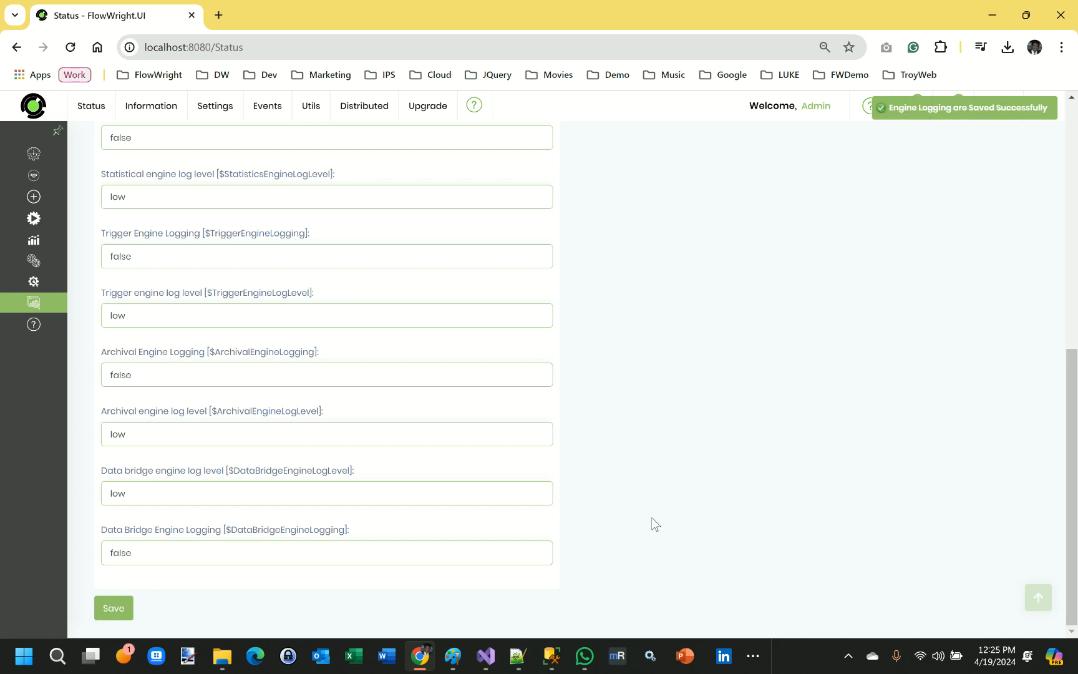
# Return to the Engine Log page through the system logs.
pyautogui.moveTo(58, 376)
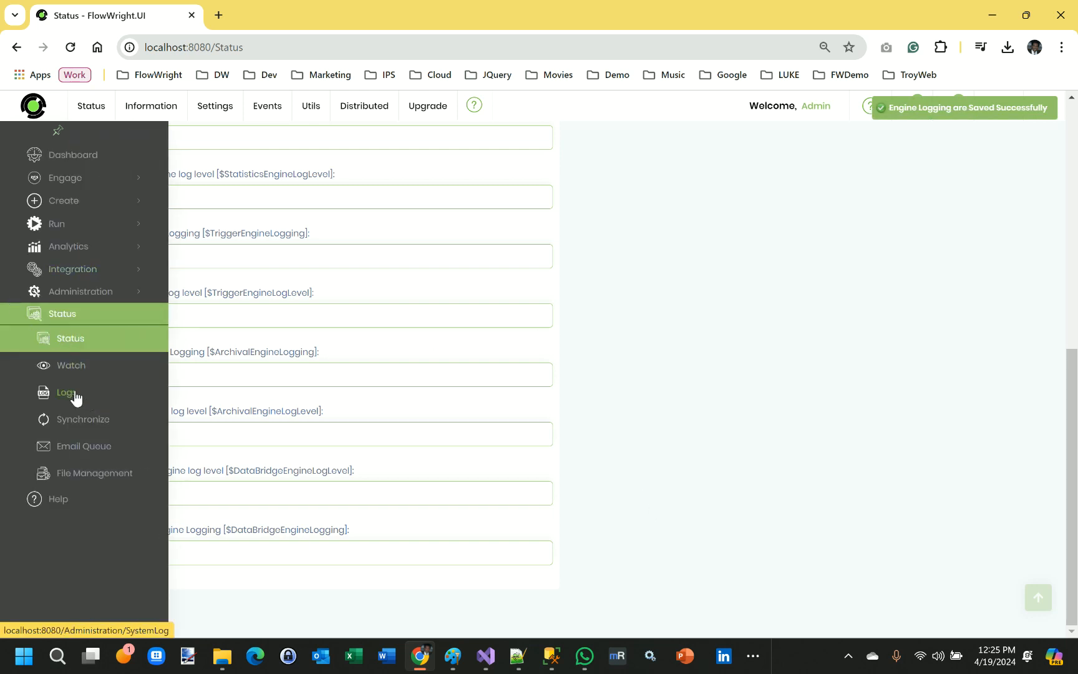
pyautogui.click(74, 393)
pyautogui.moveTo(125, 114)
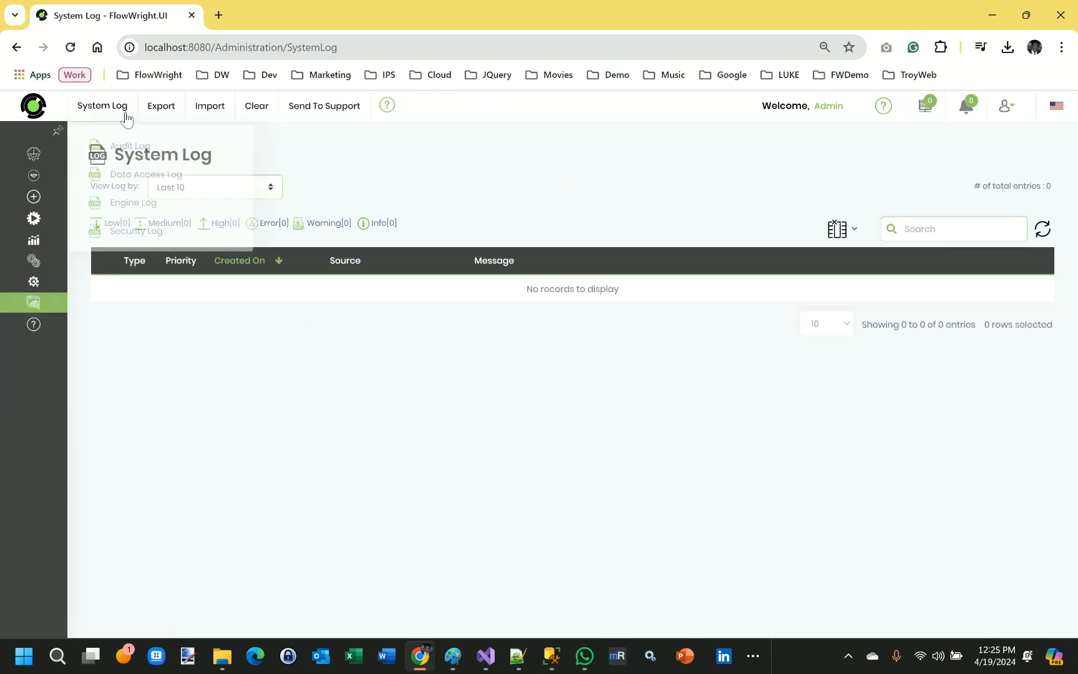
pyautogui.click(138, 199)
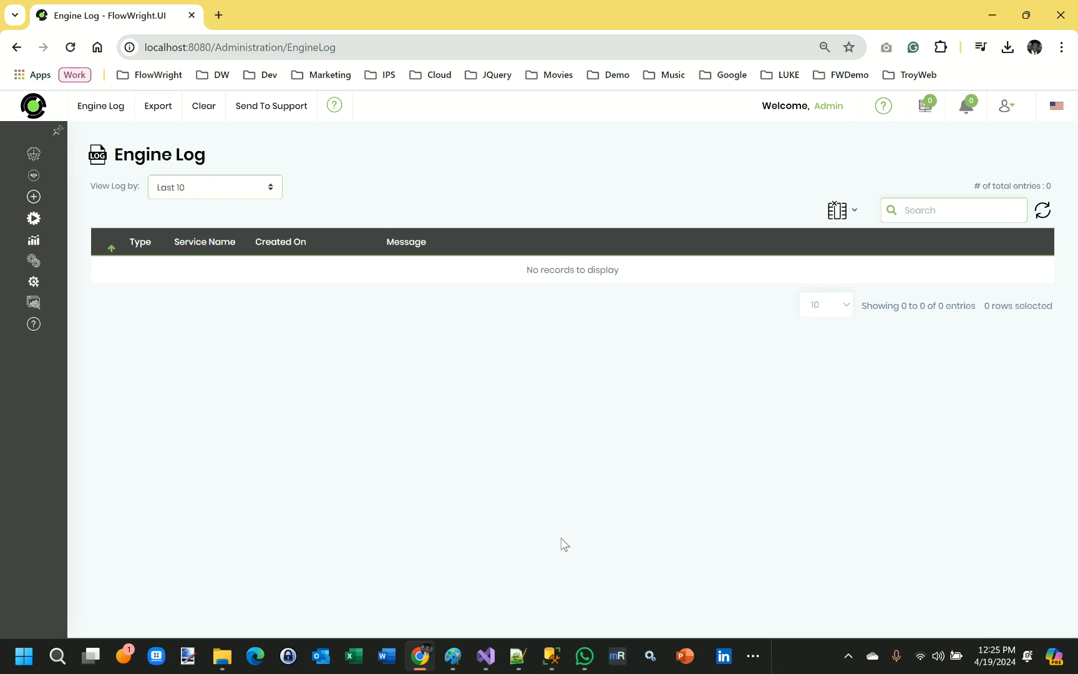
# Switch to Windows Services, start the FlowWright Process Engine service, and return to the browser.
pyautogui.click(648, 659)
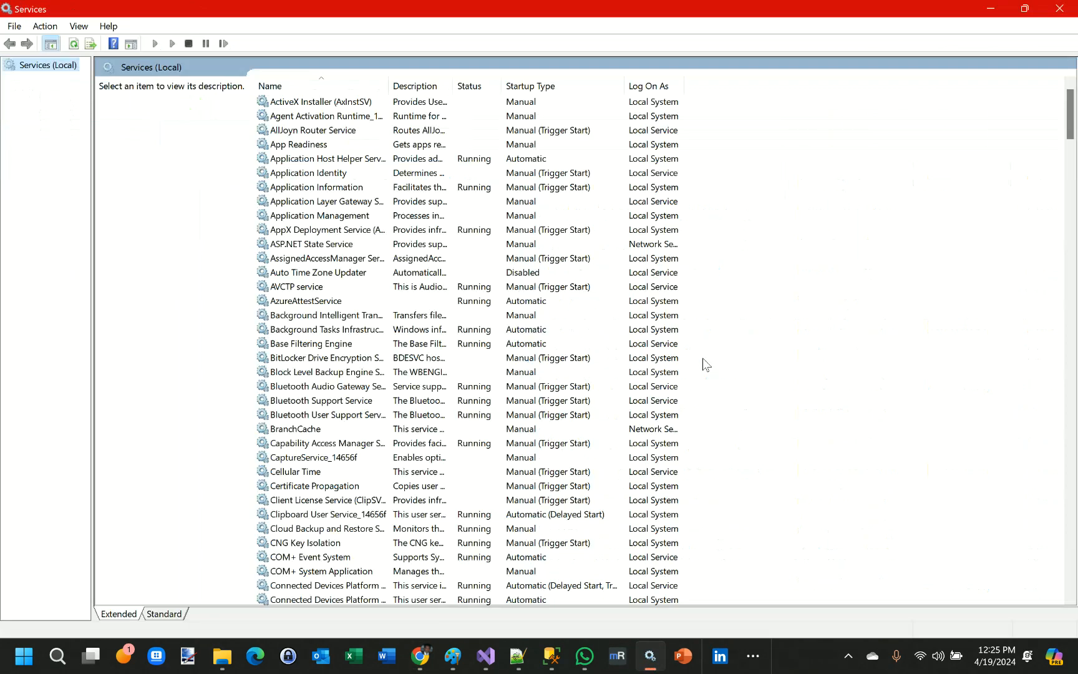
pyautogui.scroll(-7, 360, 425)
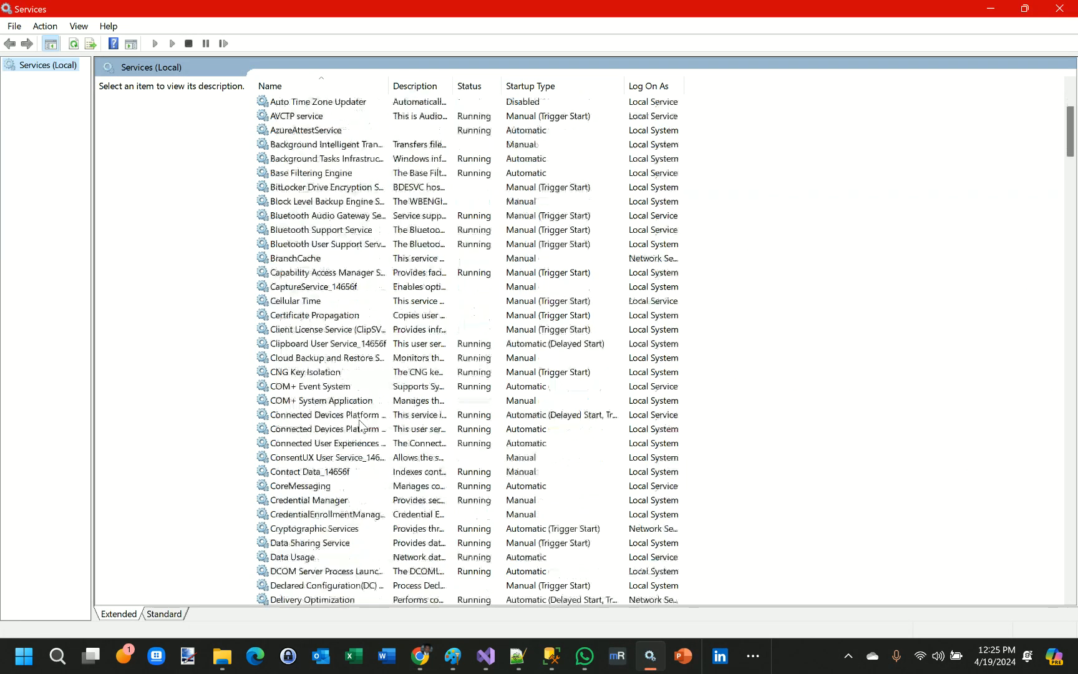
pyautogui.scroll(-16, 360, 426)
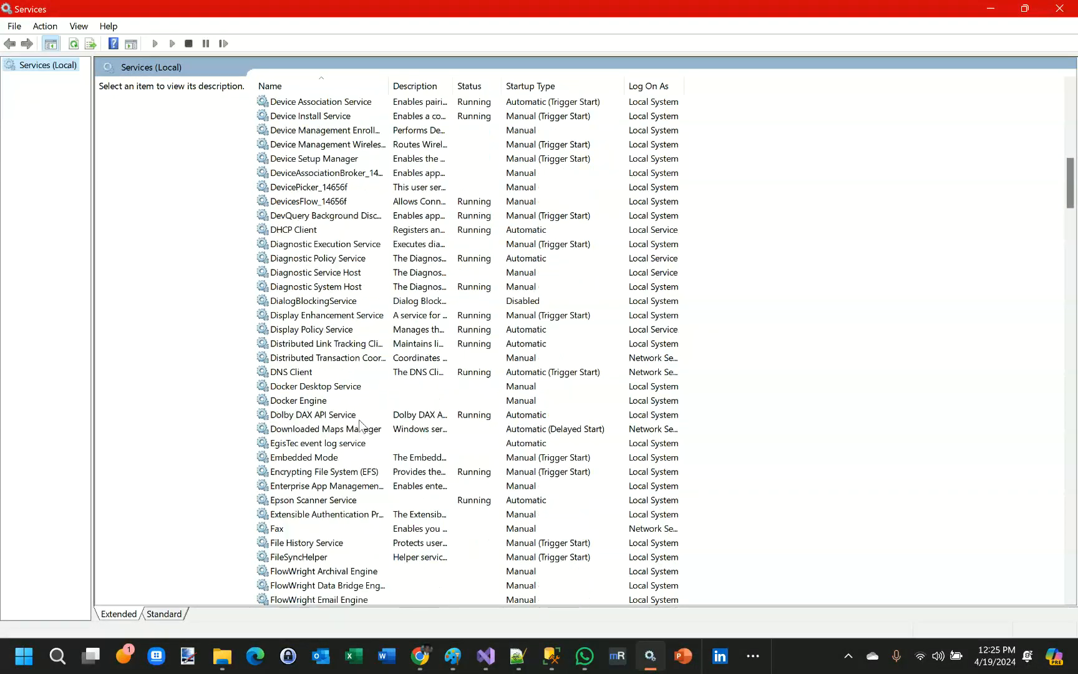
pyautogui.click(331, 329)
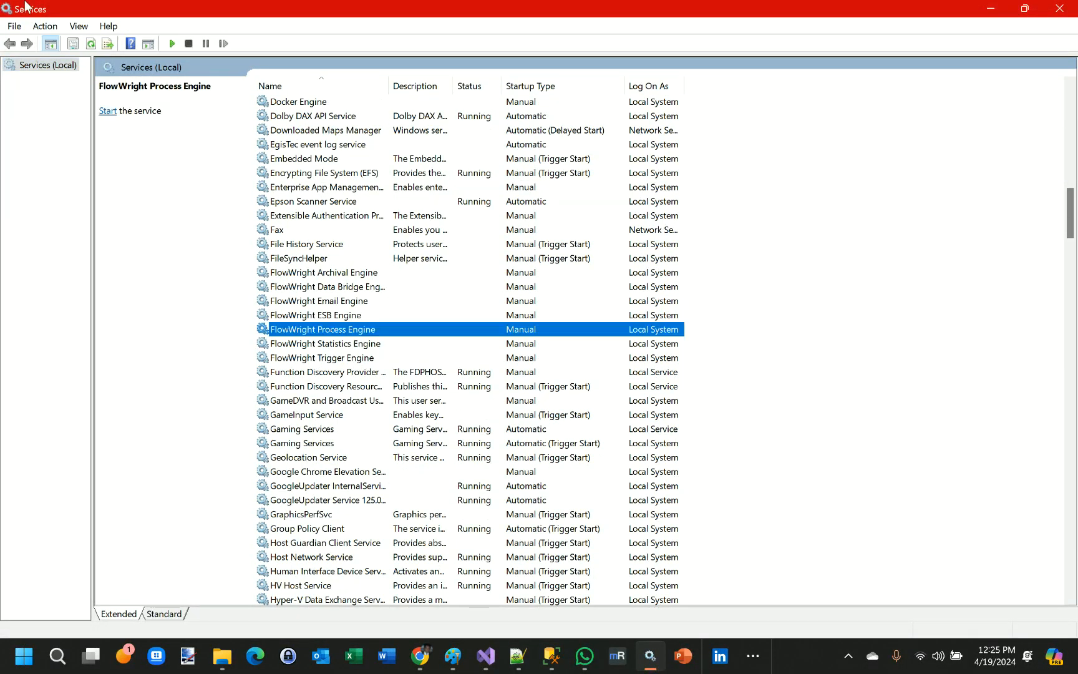
pyautogui.click(172, 43)
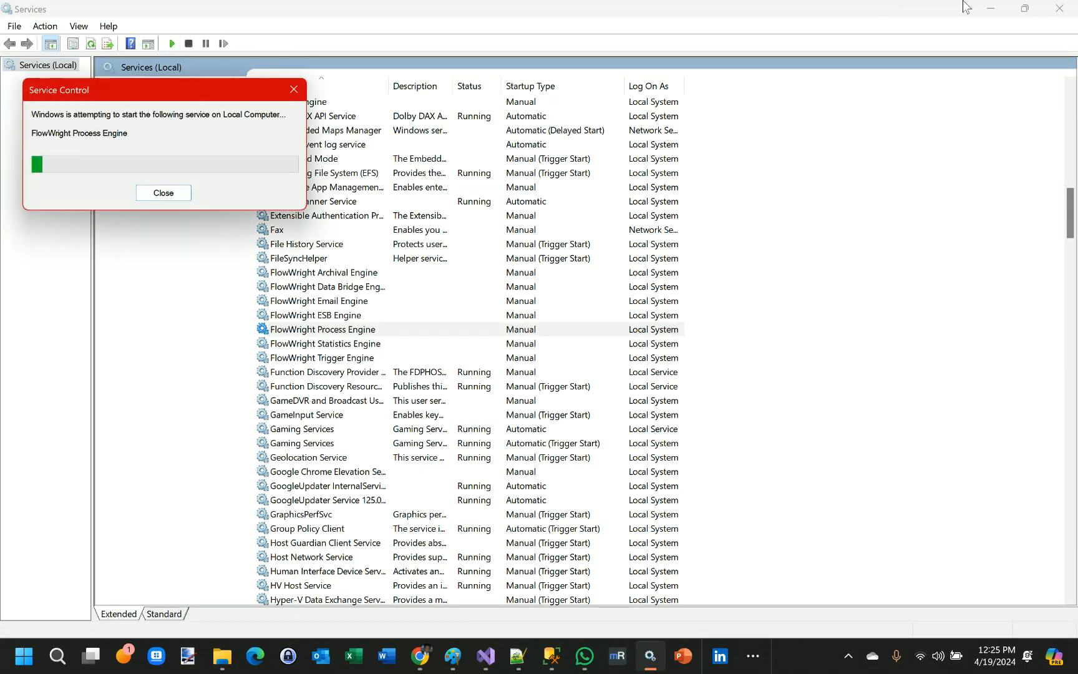
pyautogui.click(985, 9)
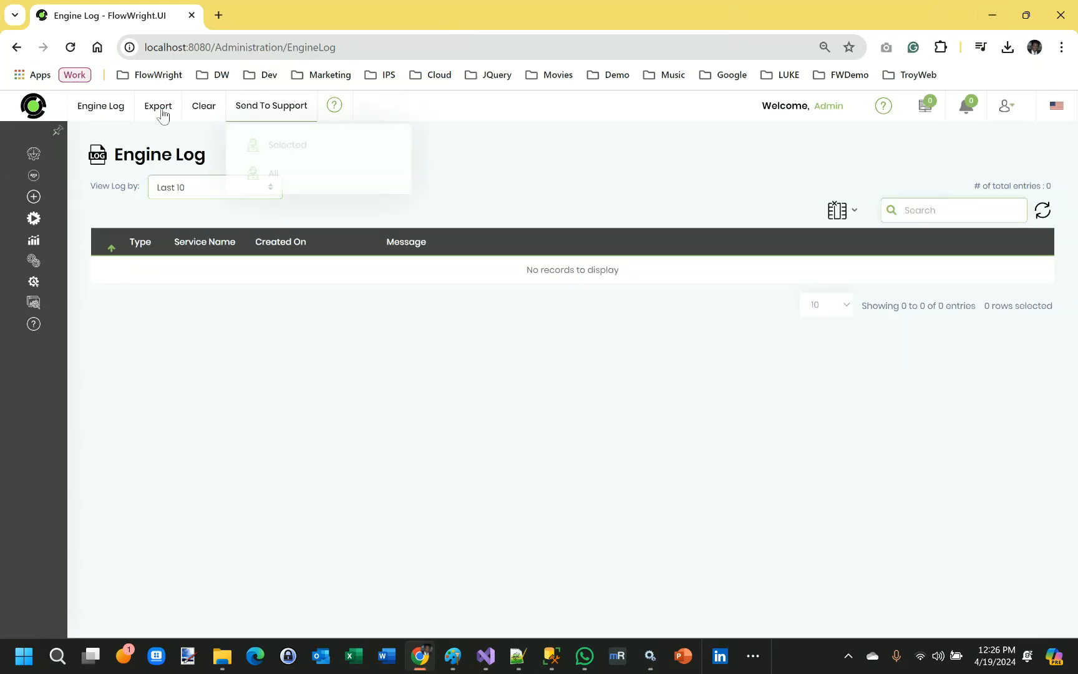
# Refresh the Engine Log several times to review the new entries.
pyautogui.click(71, 47)
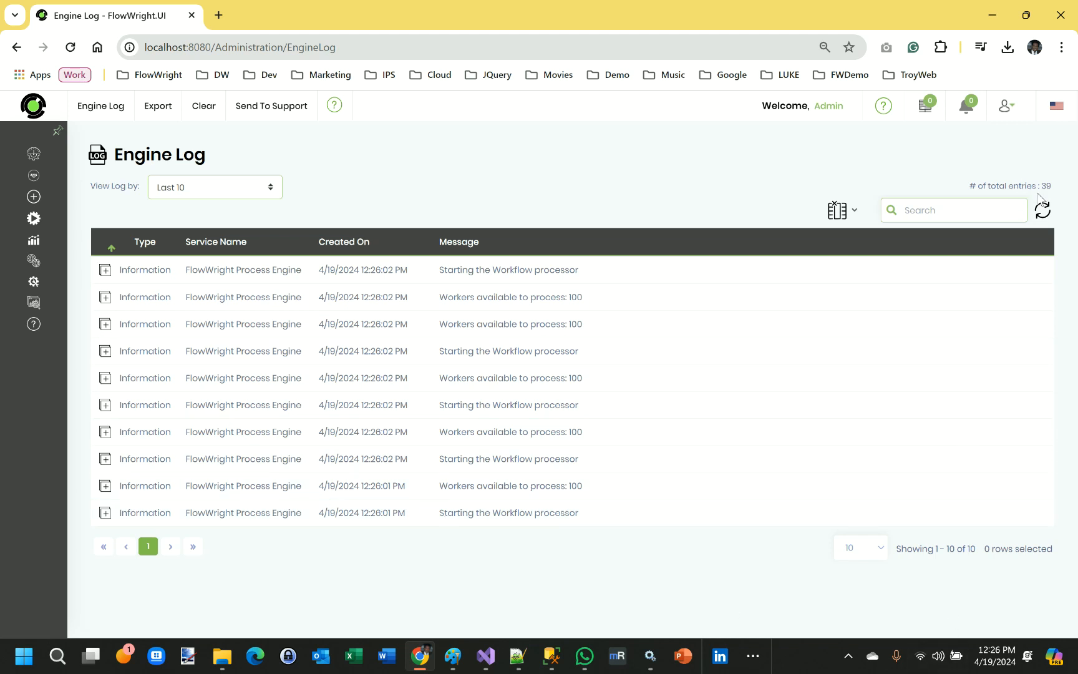
pyautogui.click(1043, 212)
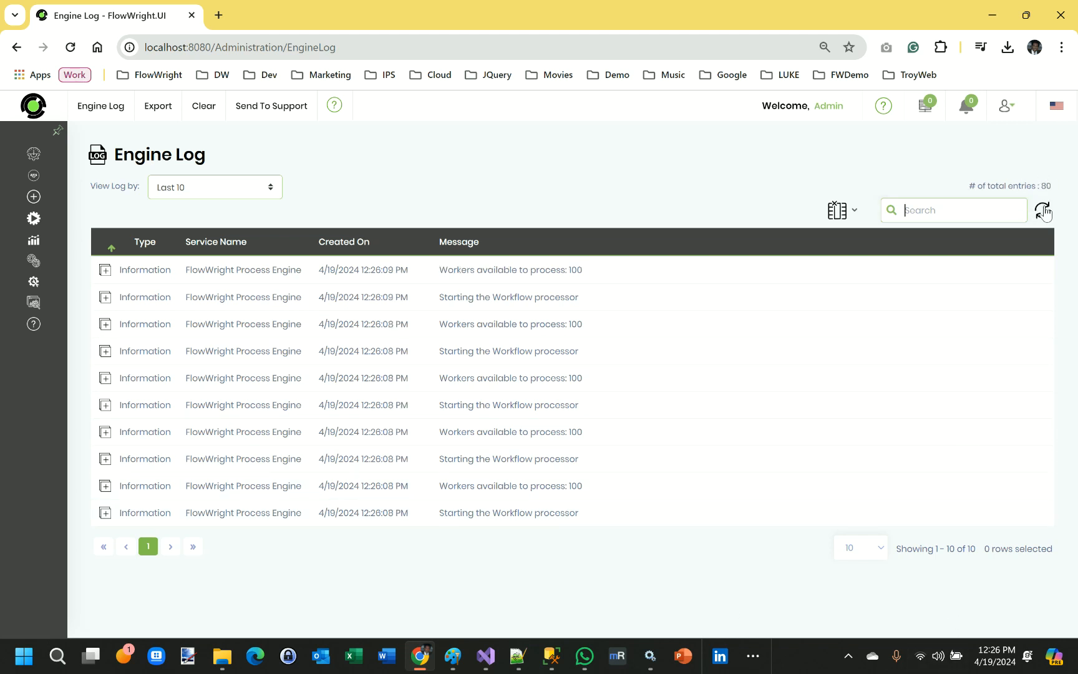
pyautogui.click(1045, 214)
pyautogui.click(1046, 213)
pyautogui.click(1047, 213)
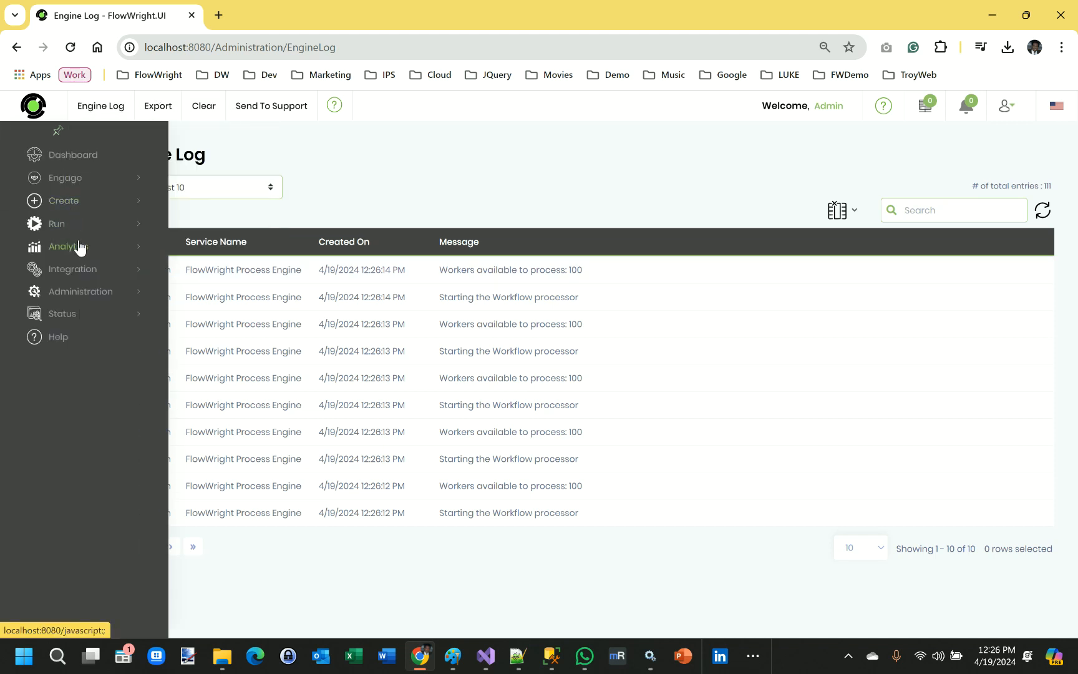
# Open the Process Instances page in a new browser tab and switch to it.
pyautogui.click(66, 225)
pyautogui.rightClick(79, 248)
pyautogui.click(143, 261)
pyautogui.click(278, 21)
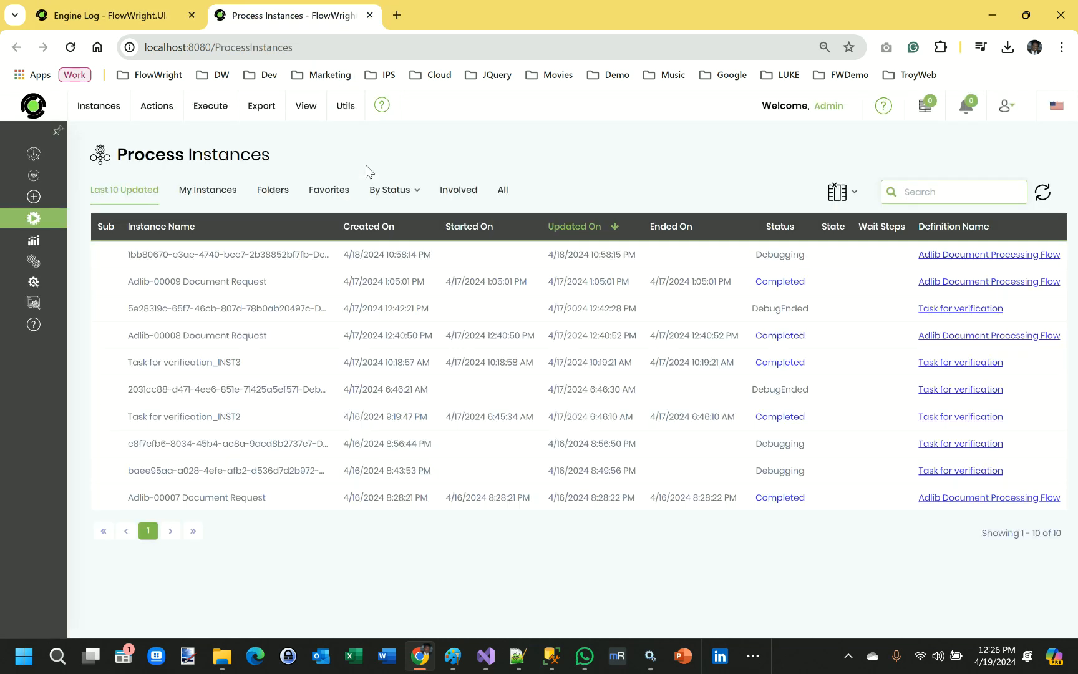
# Execute the debugging Adlib Document Processing Flow instance, refresh the instance list, and open the Adlib-00011 instance's rendered diagram.
pyautogui.click(252, 260)
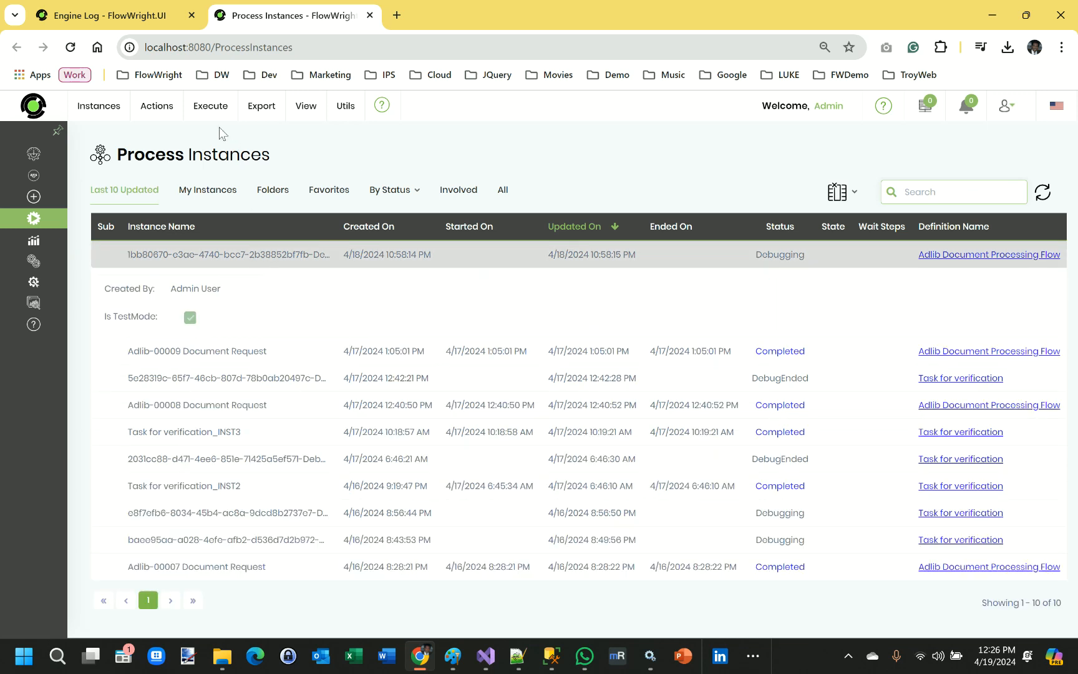
pyautogui.click(210, 106)
pyautogui.click(226, 143)
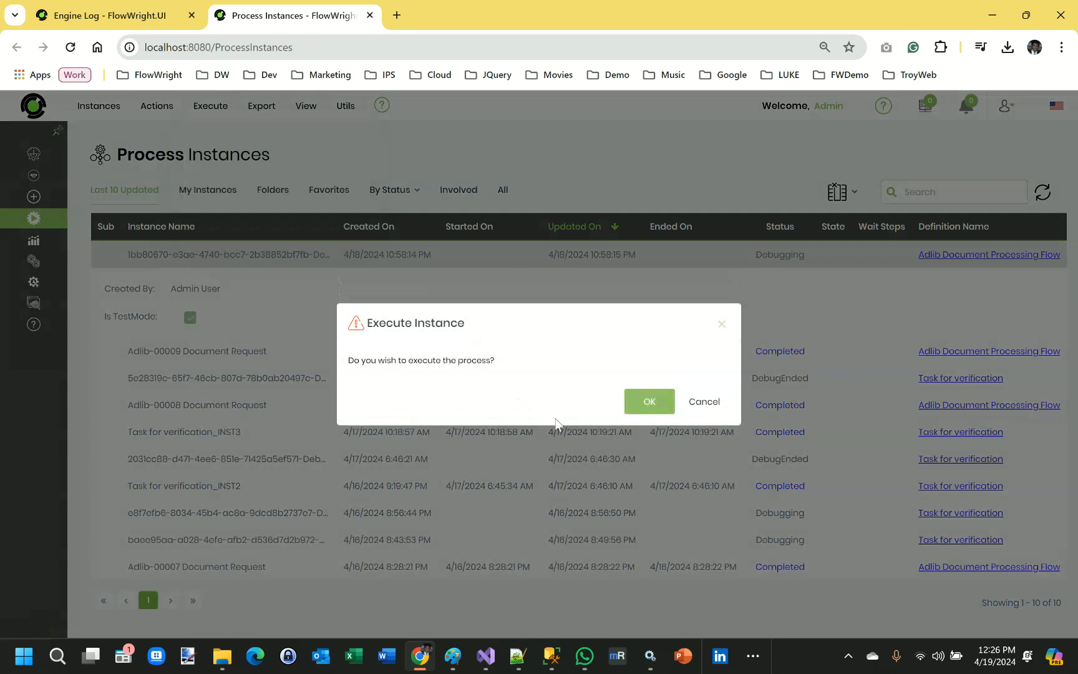
pyautogui.click(647, 401)
pyautogui.click(1046, 194)
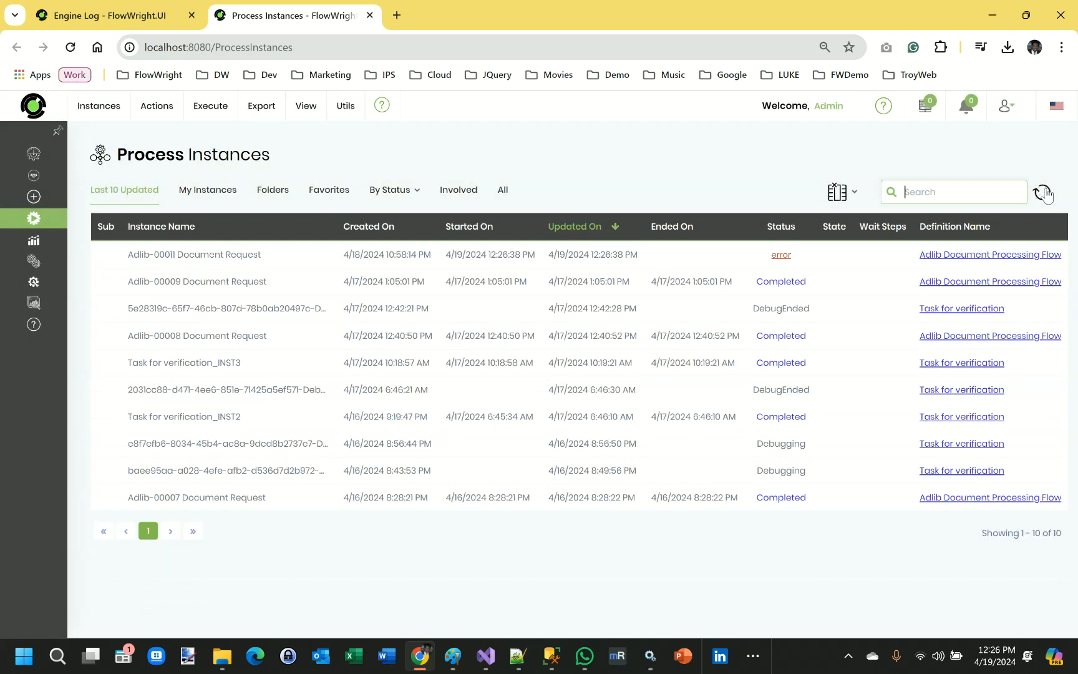
pyautogui.doubleClick(180, 255)
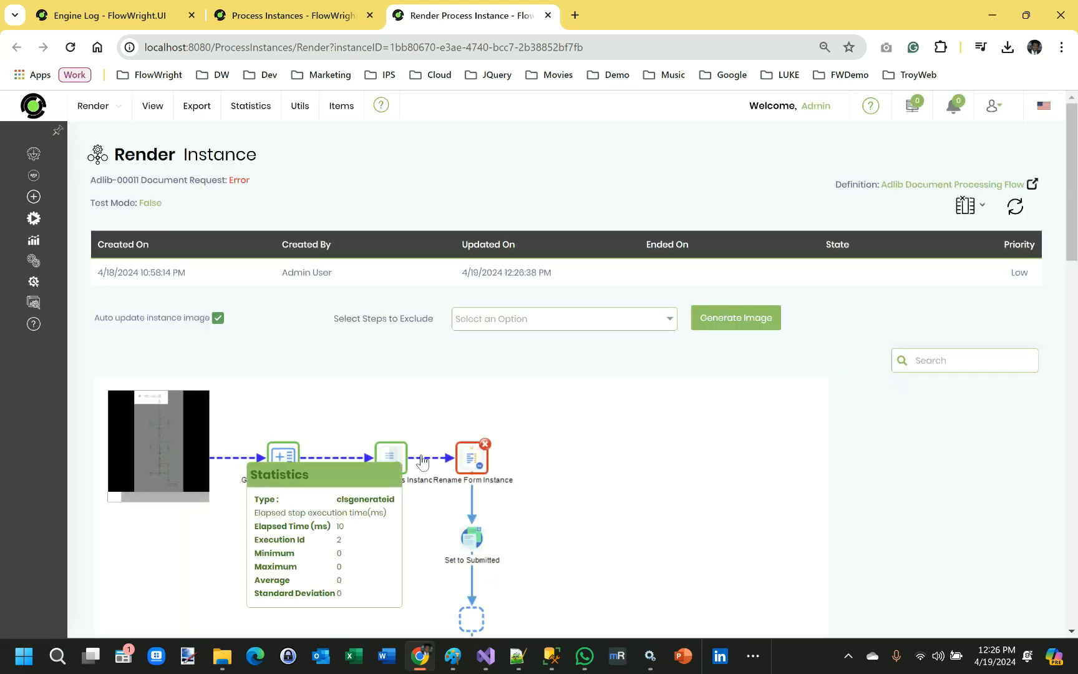
# Switch to the Engine Log tab and refresh its entries.
pyautogui.click(128, 12)
pyautogui.click(1042, 210)
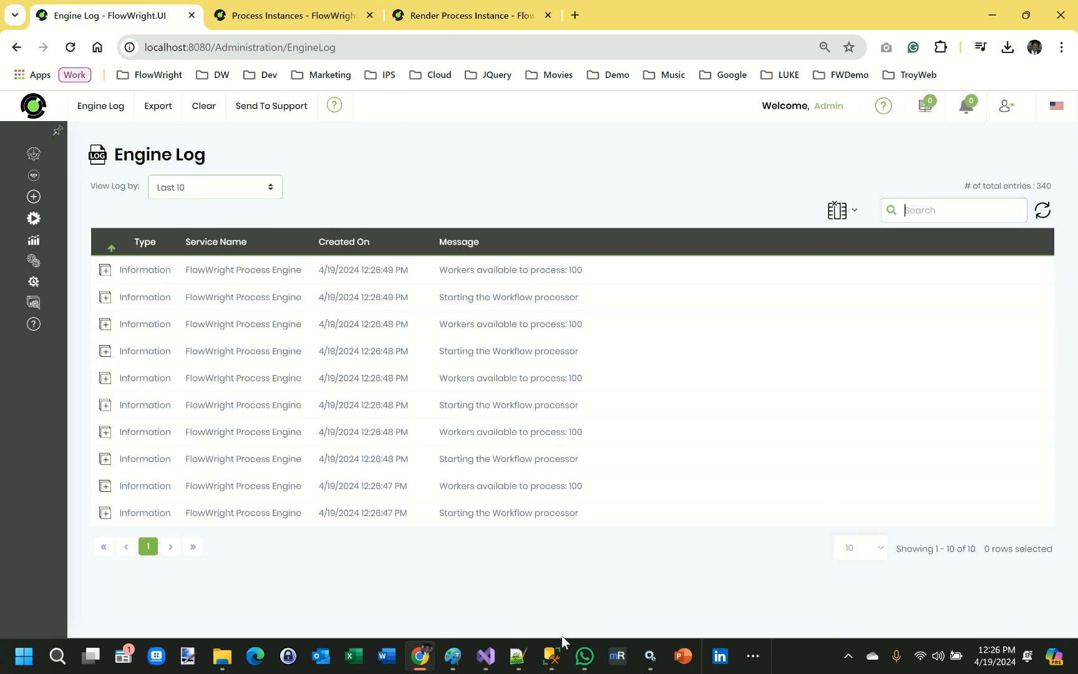
# Switch to Windows Services, stop the FlowWright Process Engine service, and return to the browser.
pyautogui.click(651, 658)
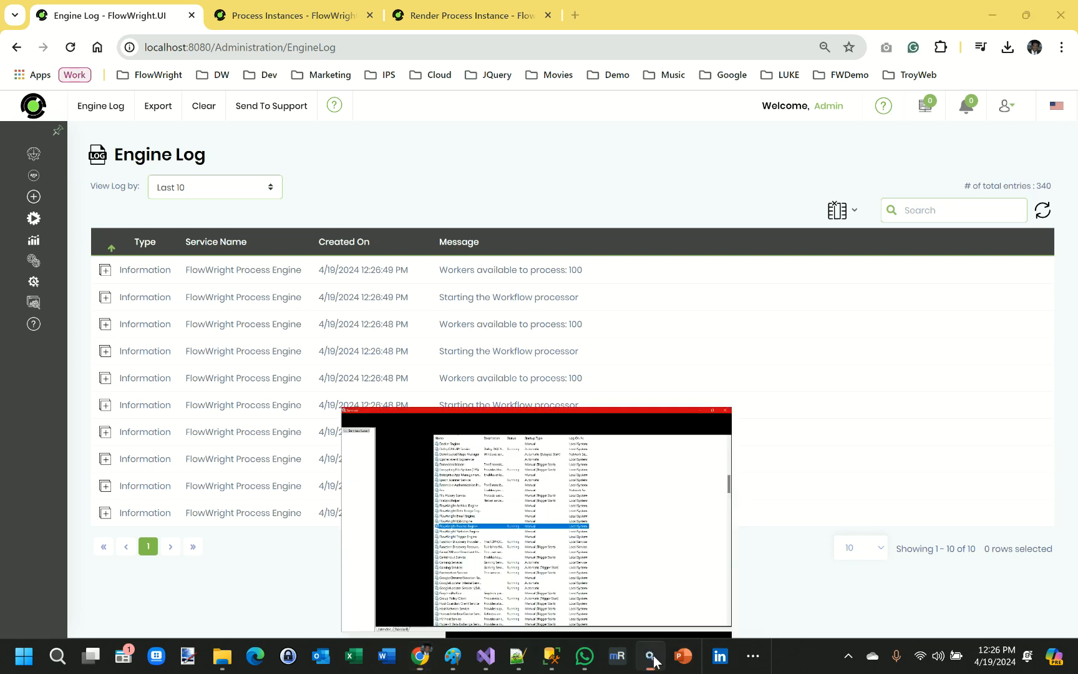
pyautogui.click(188, 43)
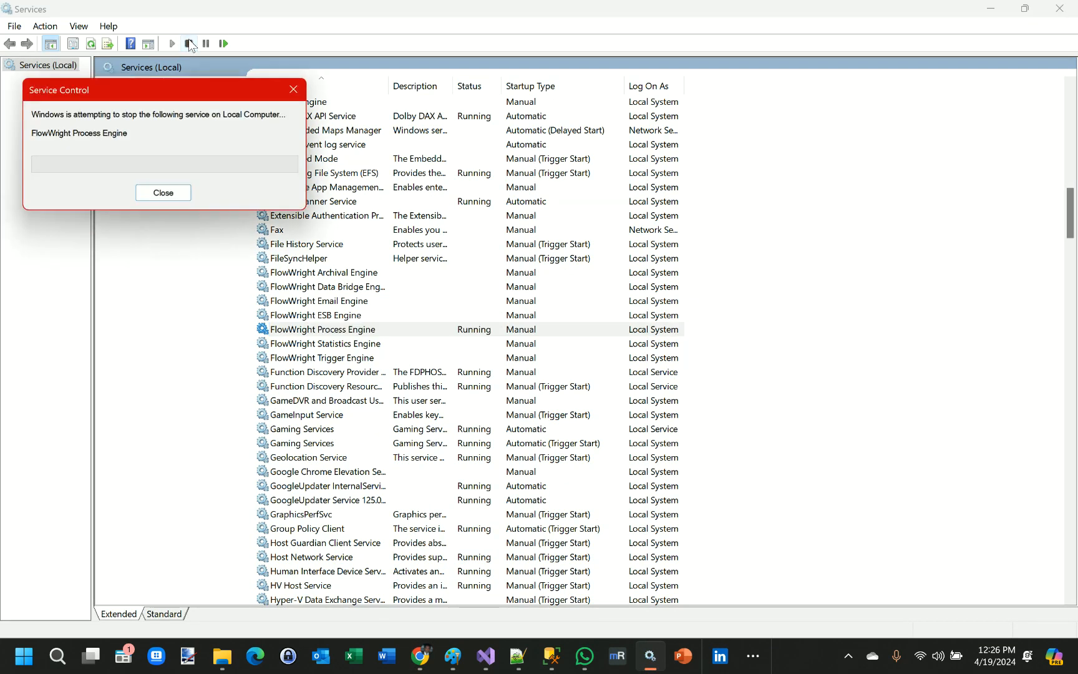
pyautogui.click(997, 8)
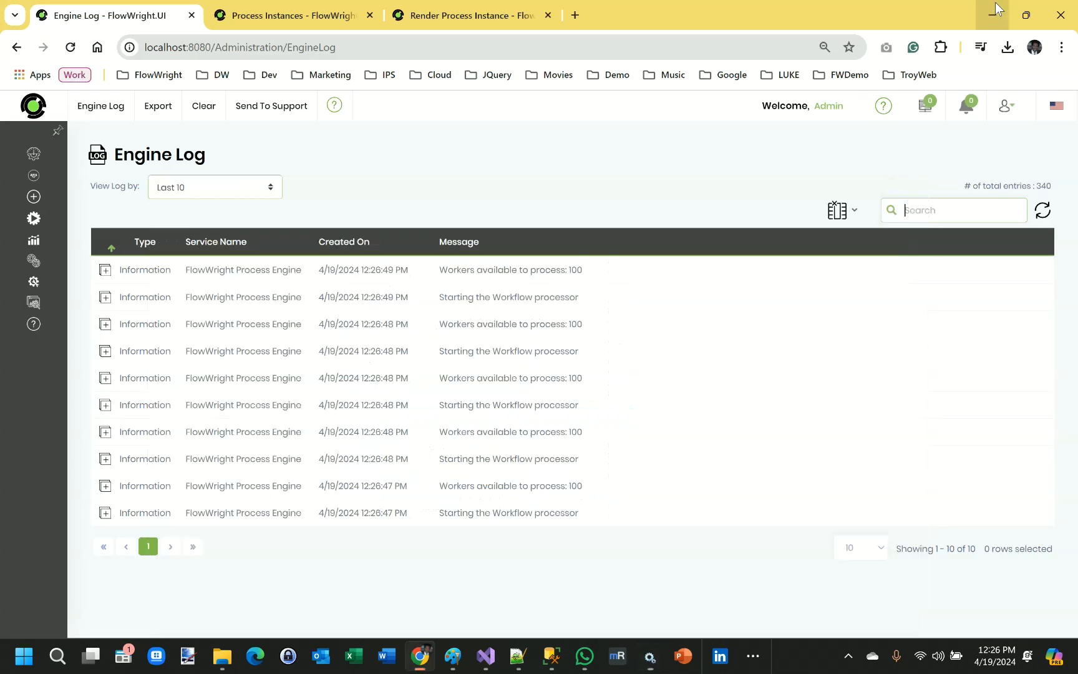
# Change the Engine Log view to show the Last 100 entries.
pyautogui.moveTo(99, 106)
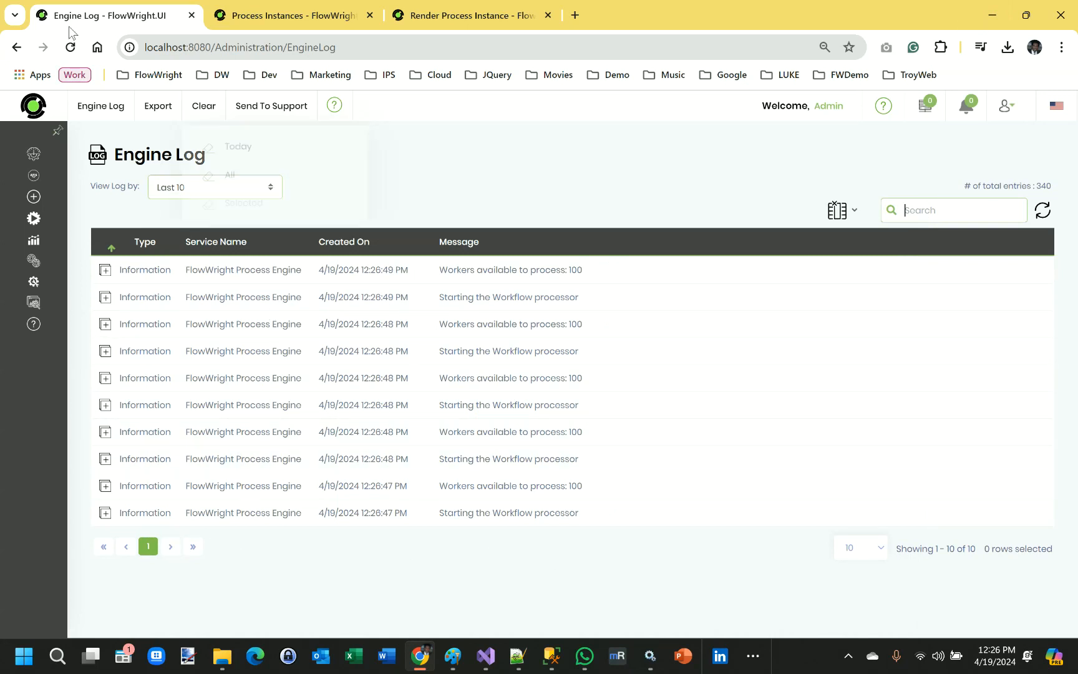
pyautogui.click(270, 189)
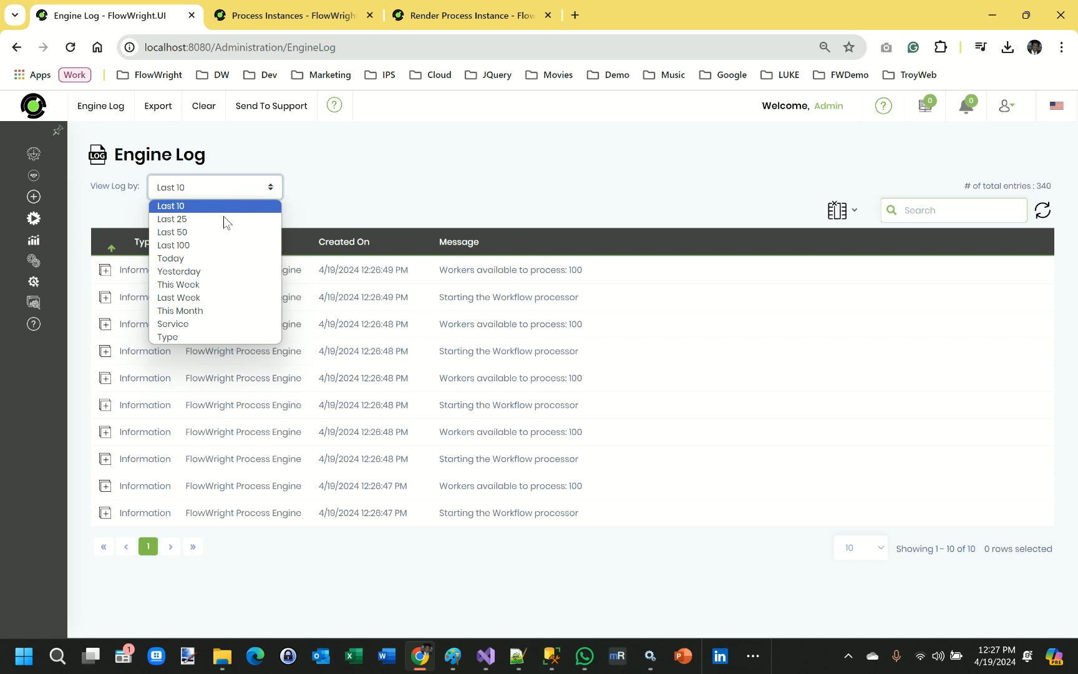
pyautogui.click(220, 242)
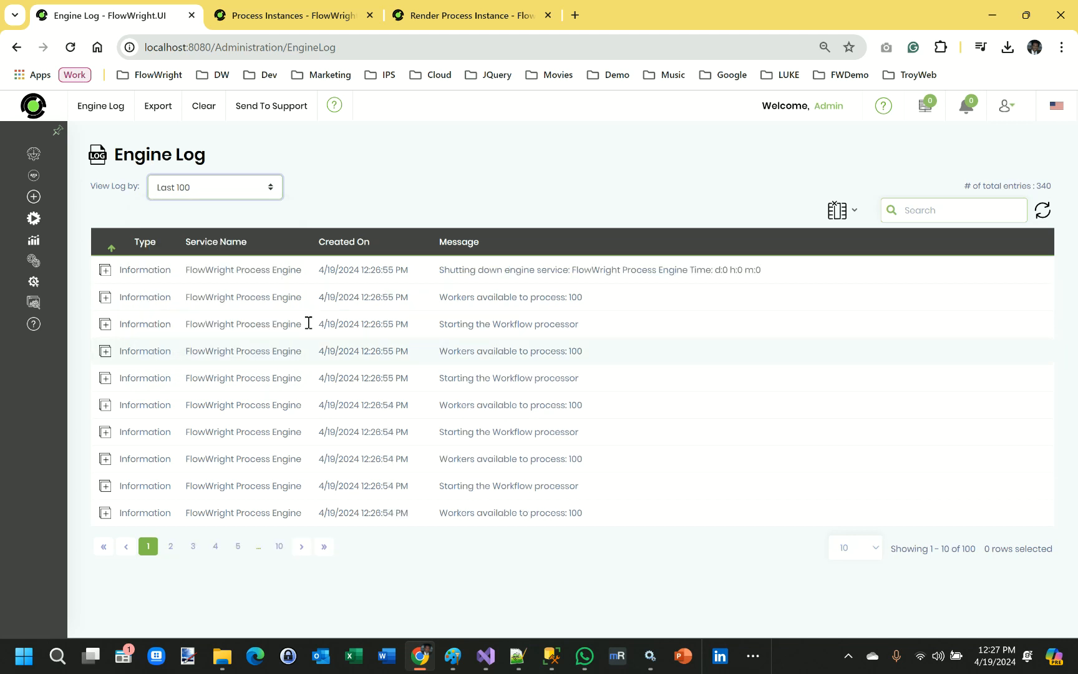
# Highlight the top log message and page forward through the engine log entries to the last page.
pyautogui.moveTo(773, 269); pyautogui.dragTo(509, 271)
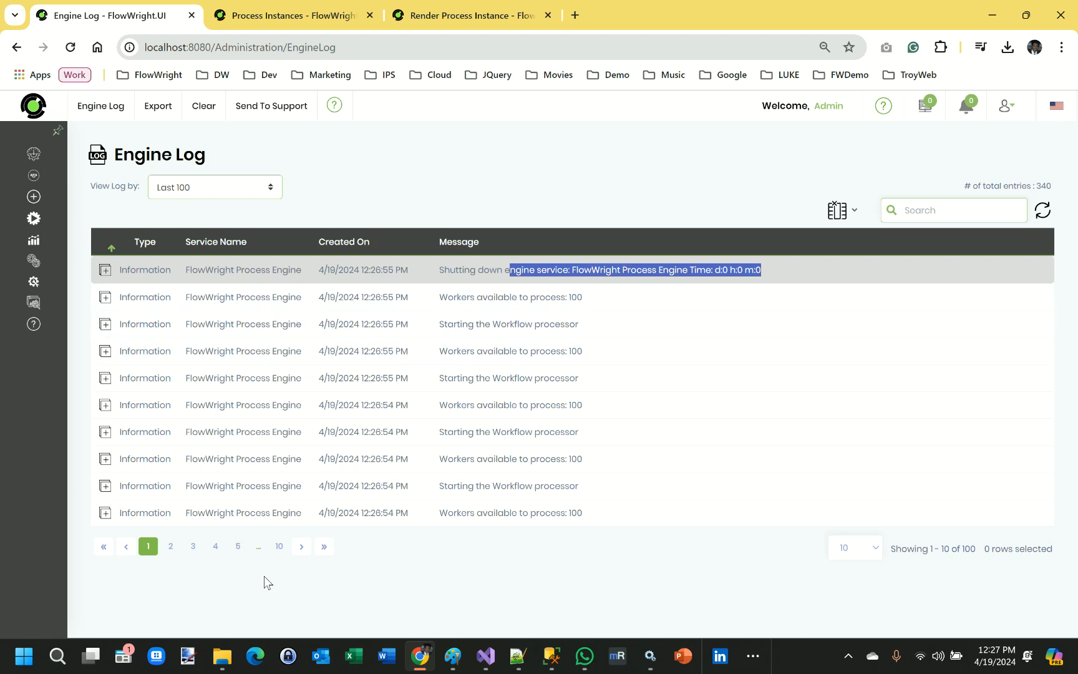
pyautogui.click(171, 547)
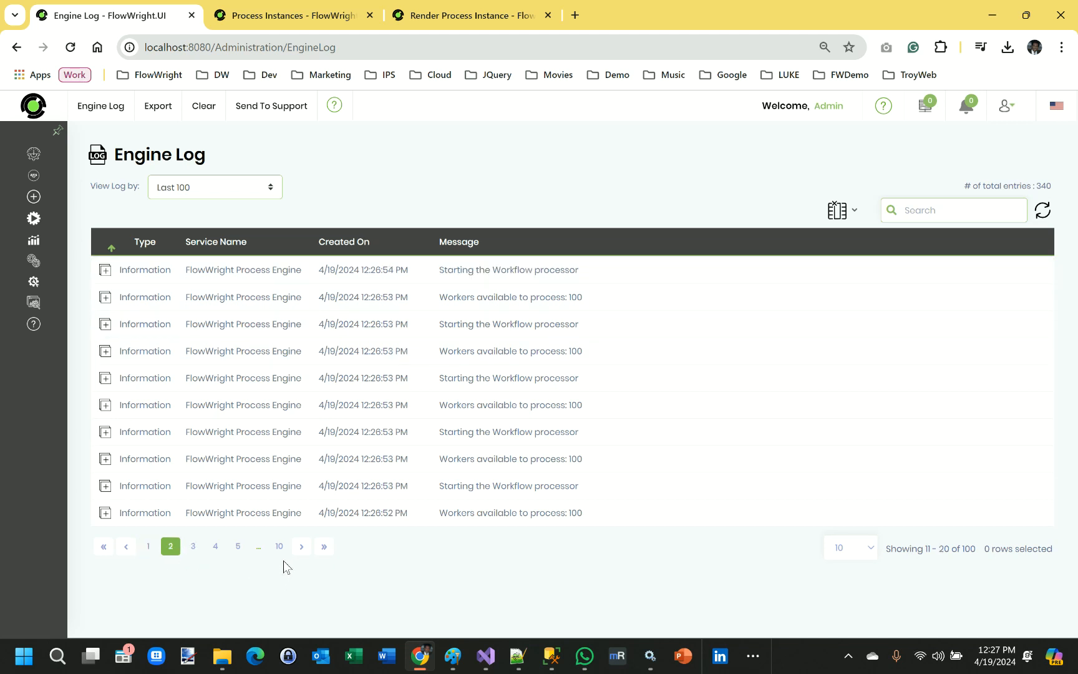
pyautogui.click(301, 547)
pyautogui.click(302, 548)
pyautogui.click(301, 547)
pyautogui.click(299, 548)
pyautogui.click(299, 548)
pyautogui.click(300, 547)
pyautogui.click(300, 548)
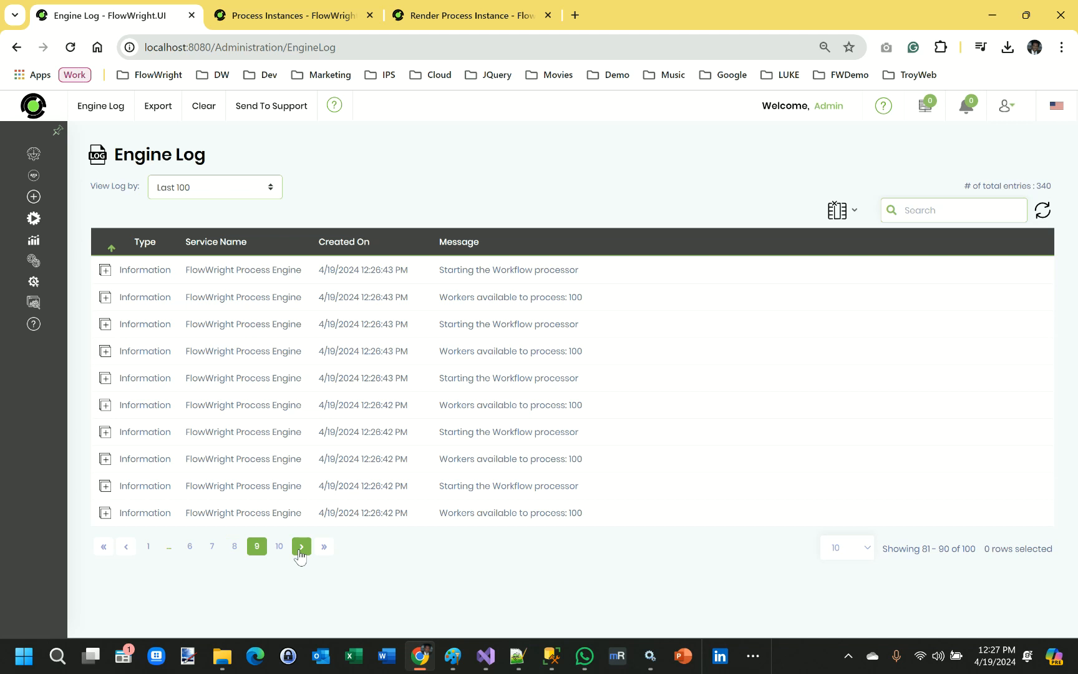
pyautogui.click(301, 548)
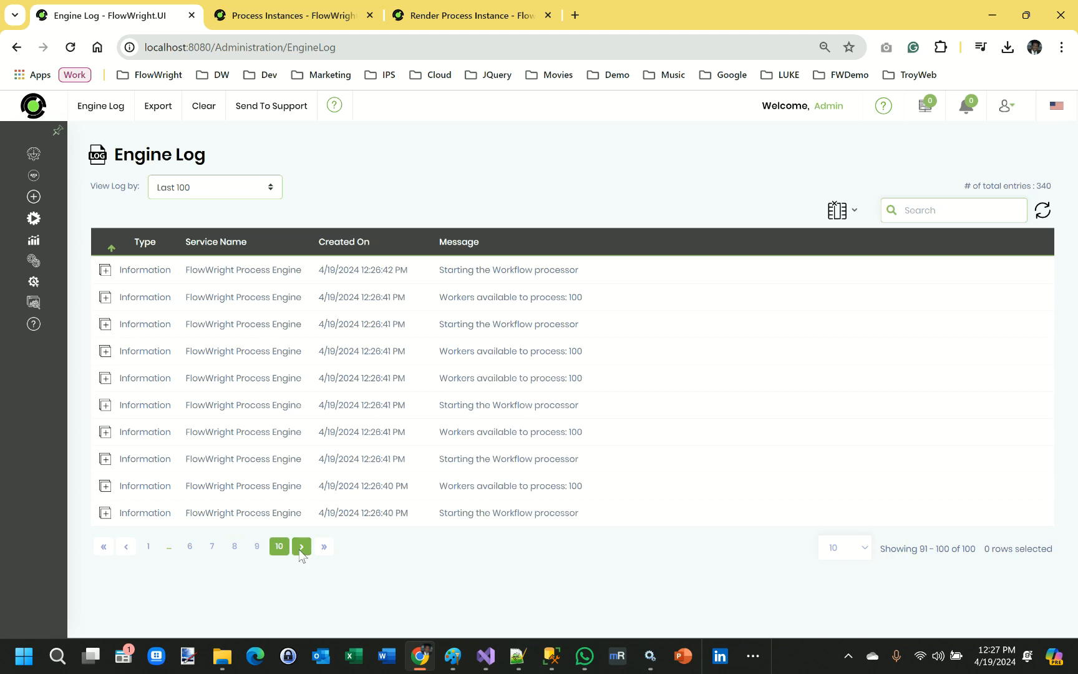
# Page back through the engine log entries to the first page.
pyautogui.click(123, 549)
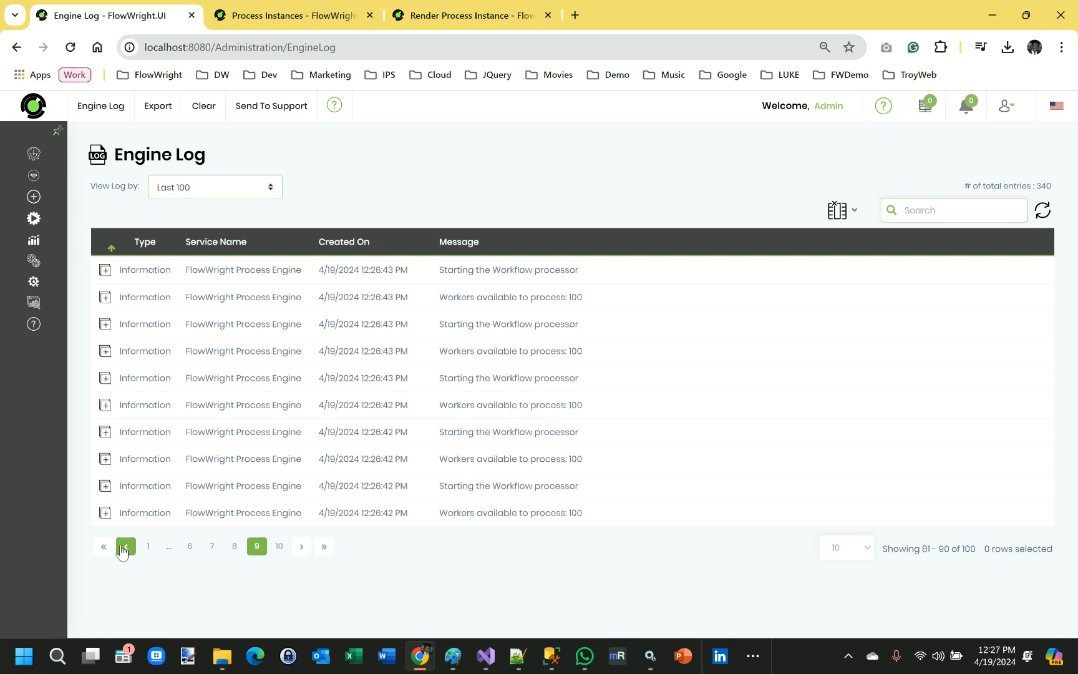
pyautogui.click(123, 549)
pyautogui.click(123, 549)
pyautogui.click(123, 549)
pyautogui.click(123, 548)
pyautogui.click(122, 549)
pyautogui.click(123, 549)
pyautogui.click(123, 549)
pyautogui.click(122, 549)
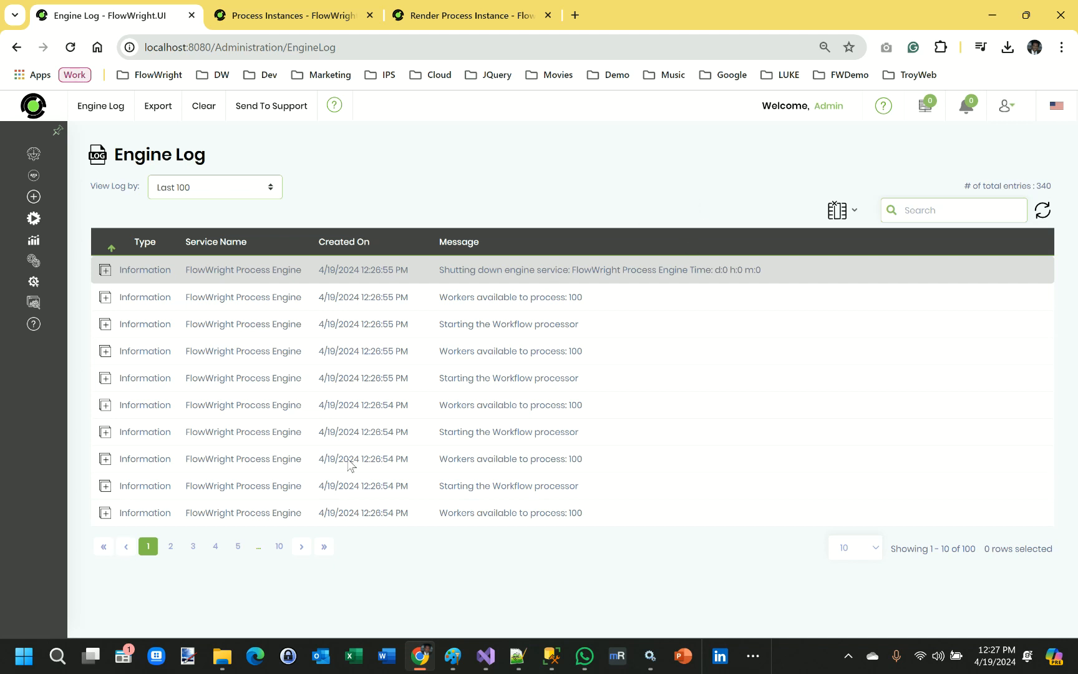
# Page forward through the early engine log pages again to review the newest entries.
pyautogui.click(168, 548)
pyautogui.click(185, 546)
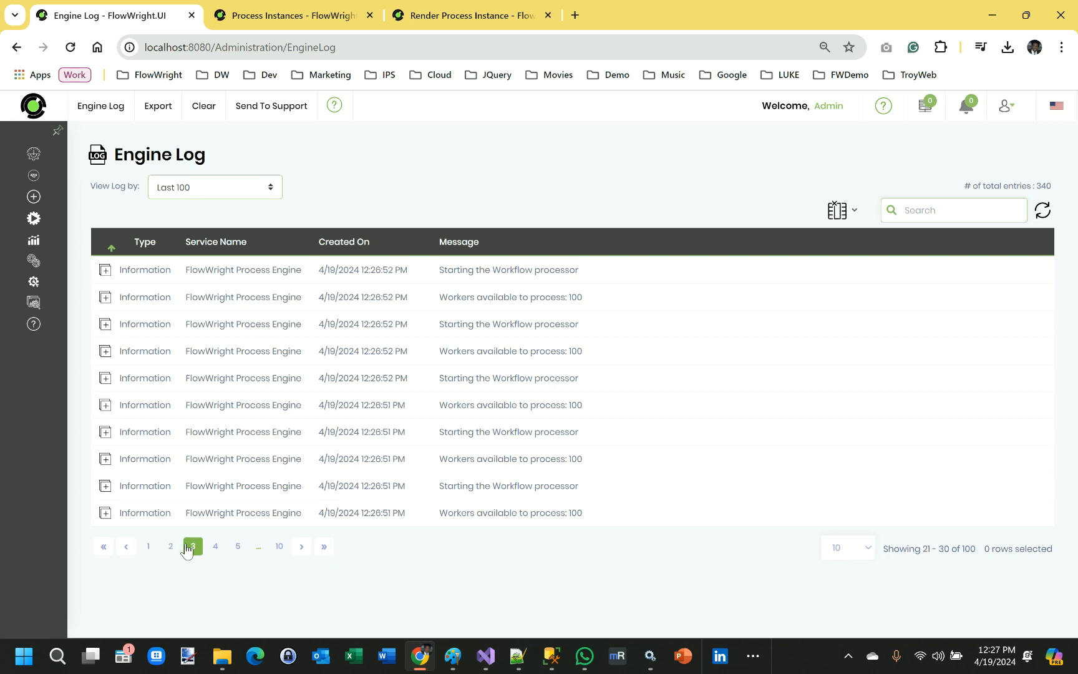
pyautogui.click(301, 547)
pyautogui.click(301, 548)
pyautogui.click(299, 548)
pyautogui.click(301, 548)
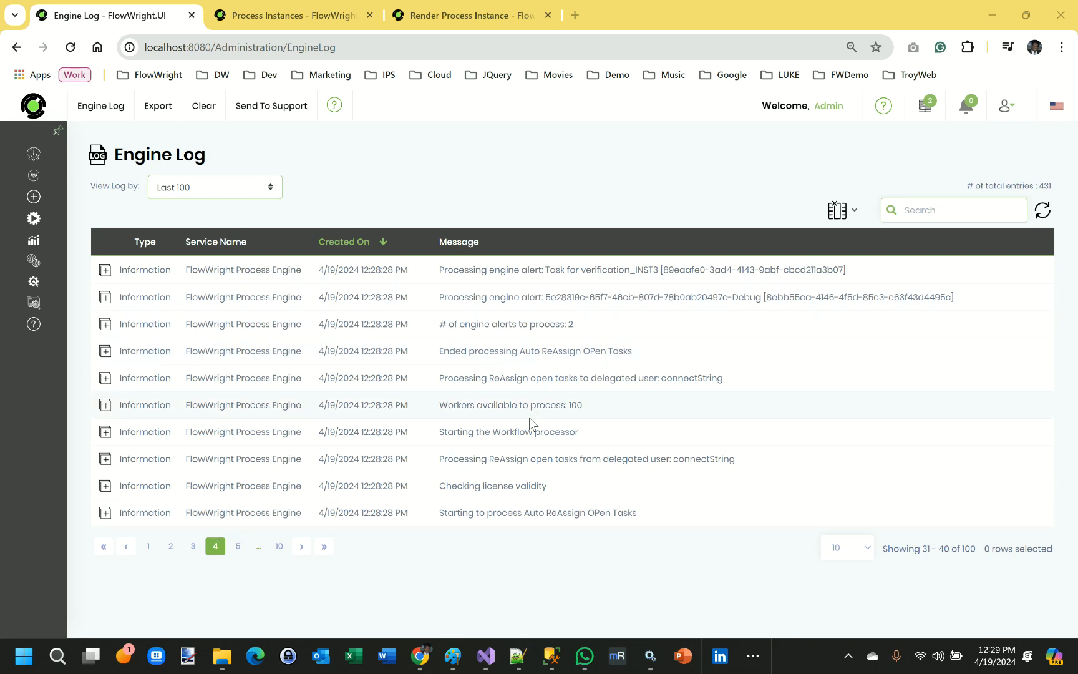
pyautogui.click(193, 546)
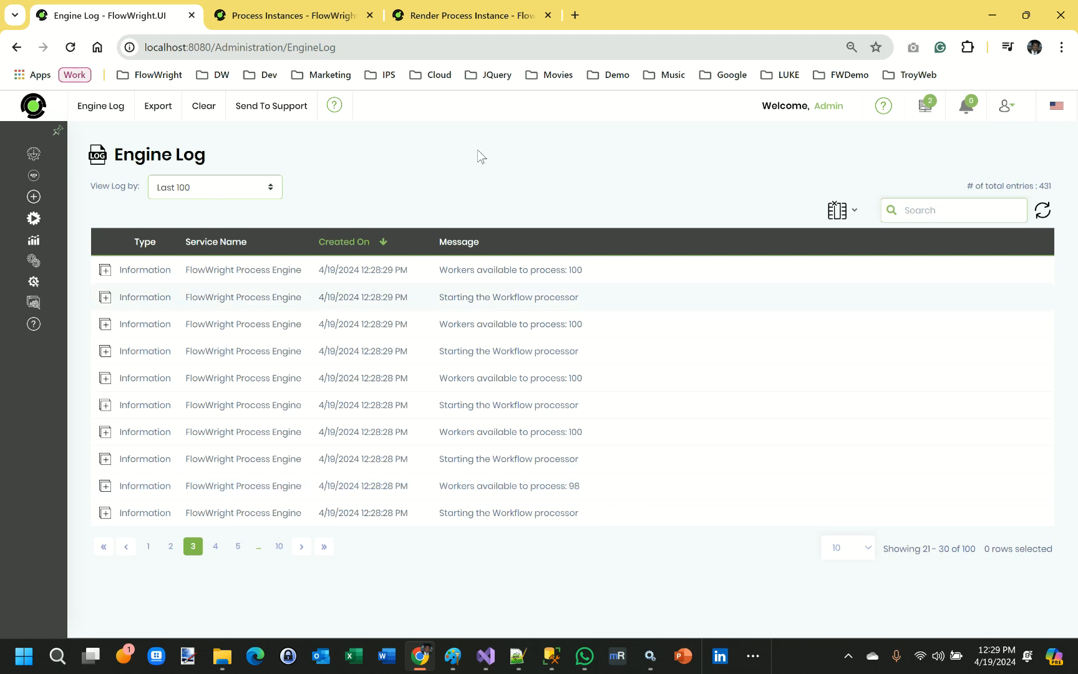
# Switch to the Process Instances tab and open the Status page.
pyautogui.click(318, 16)
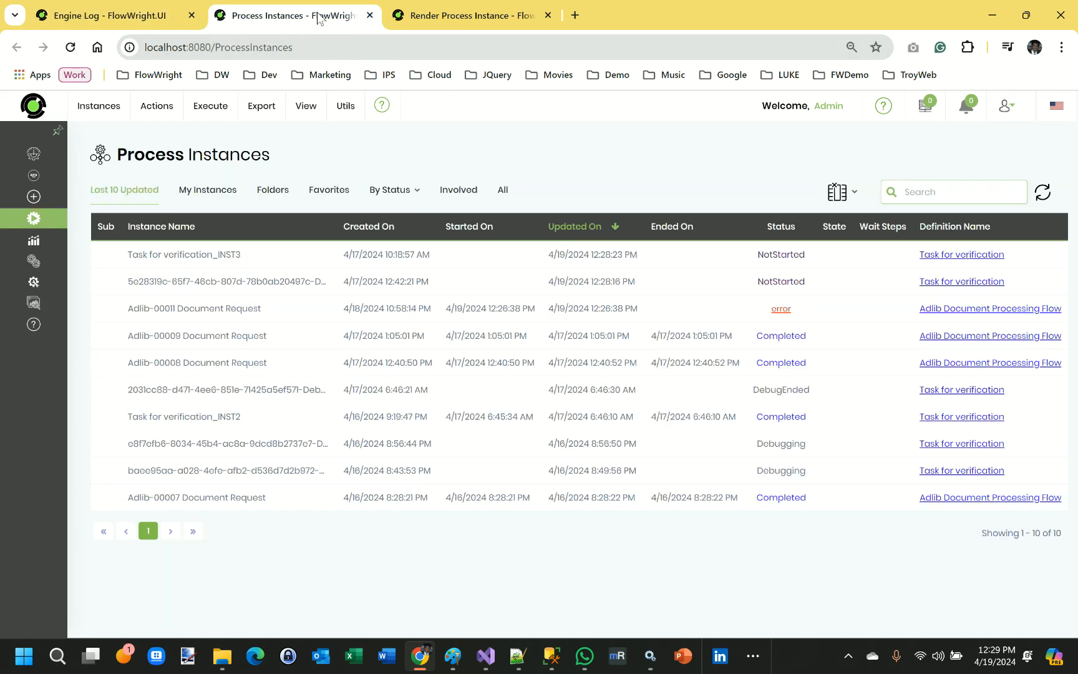
pyautogui.moveTo(238, 121)
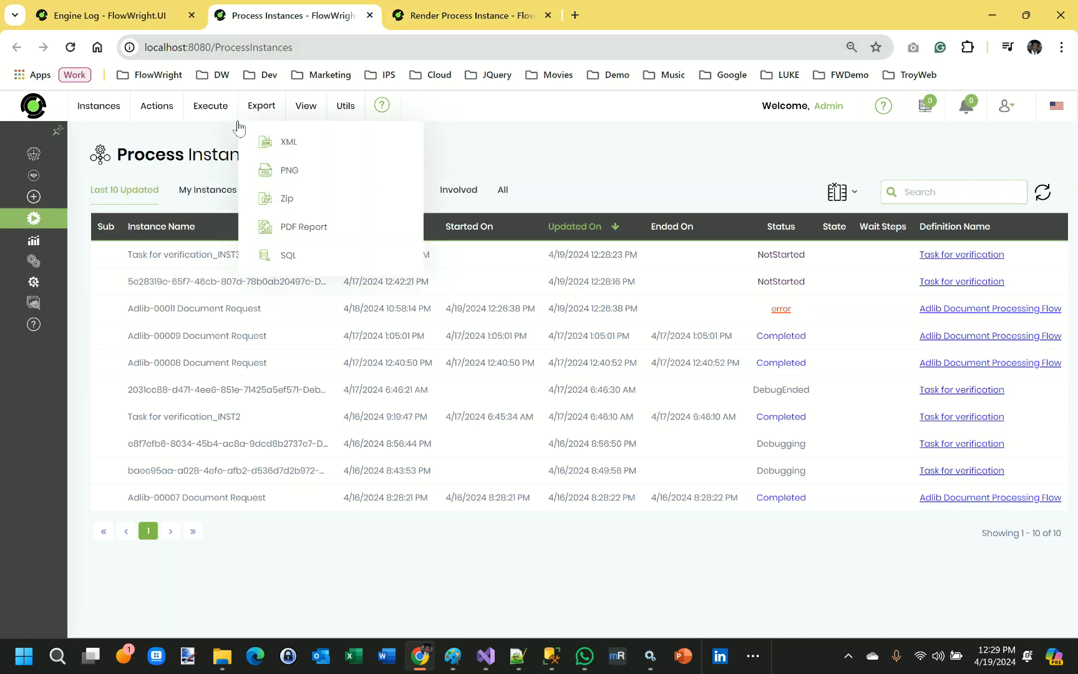
pyautogui.moveTo(38, 408)
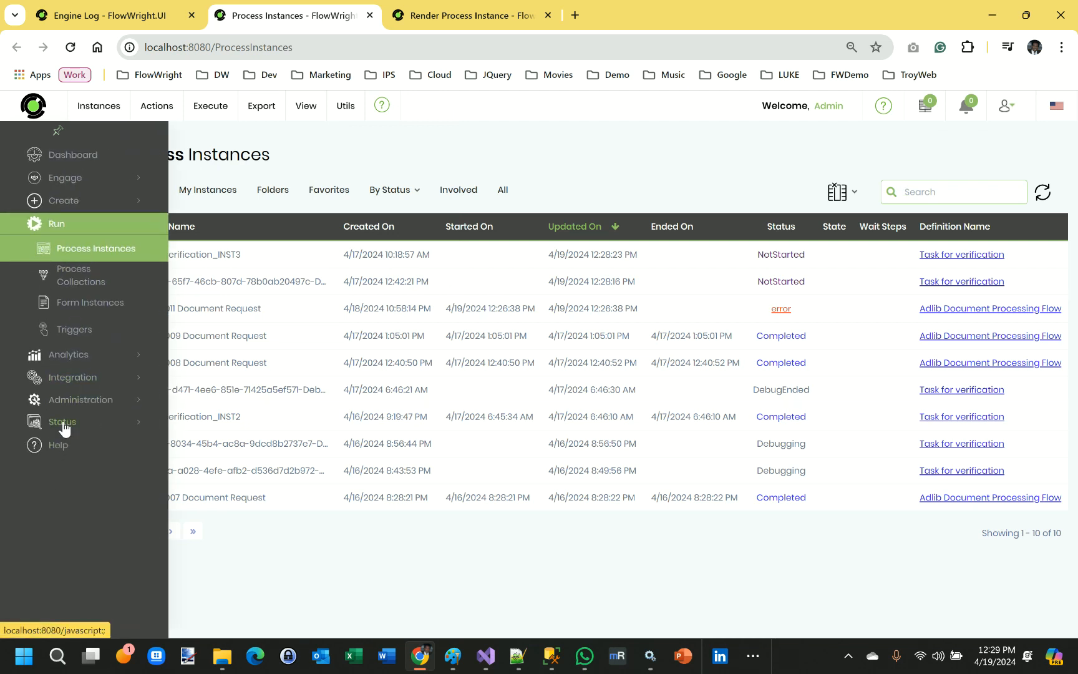
pyautogui.click(61, 424)
pyautogui.click(71, 339)
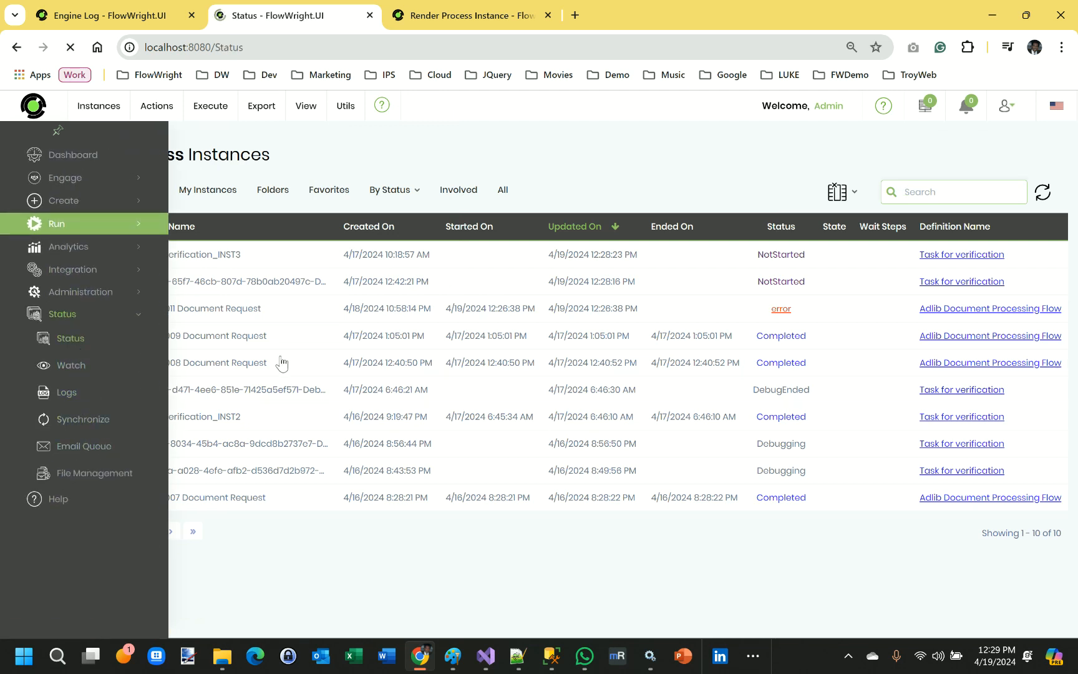
# Open the Configuration settings, choose the Engine Logging category, and select the Process Engine Logging and log level values.
pyautogui.moveTo(215, 111)
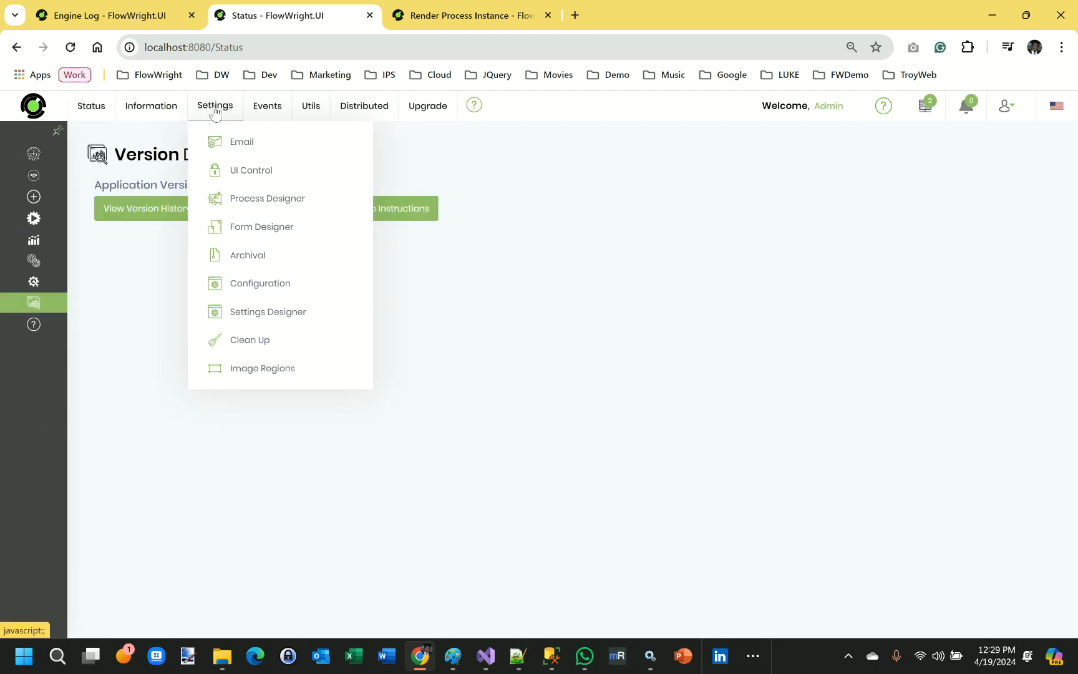
pyautogui.click(284, 286)
pyautogui.click(158, 216)
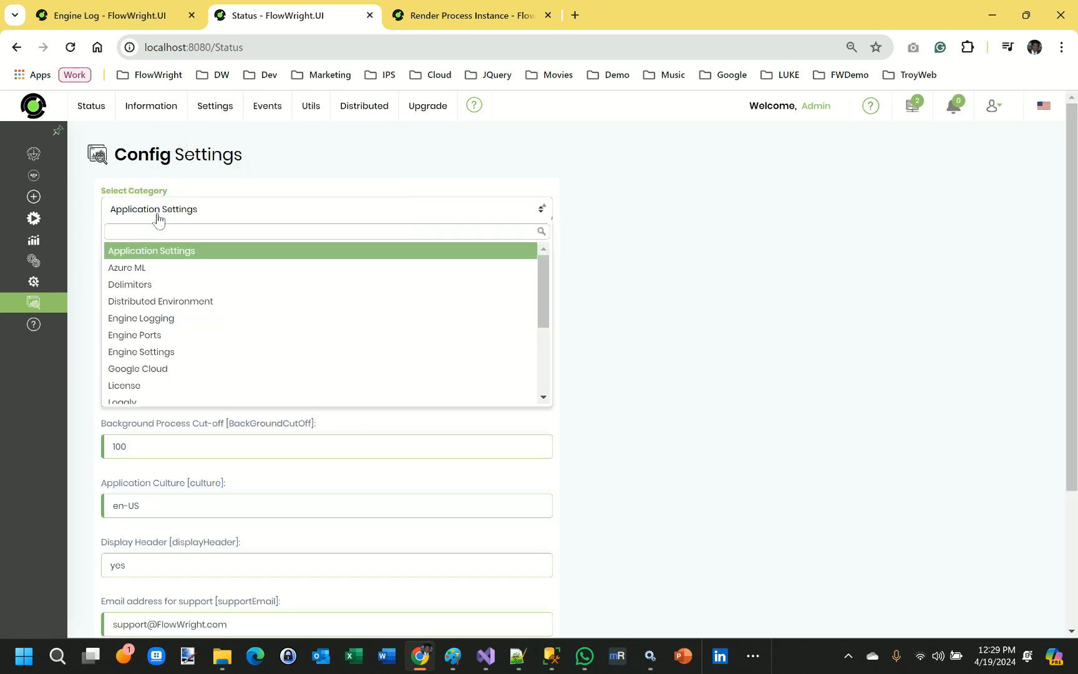
pyautogui.click(162, 316)
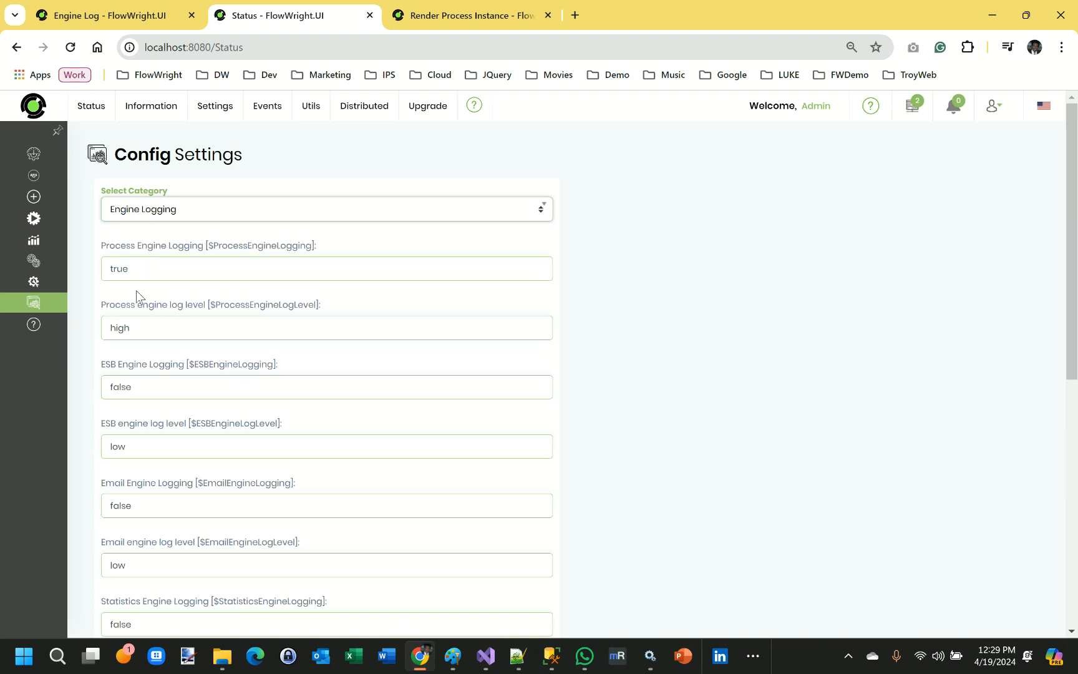
pyautogui.doubleClick(107, 269)
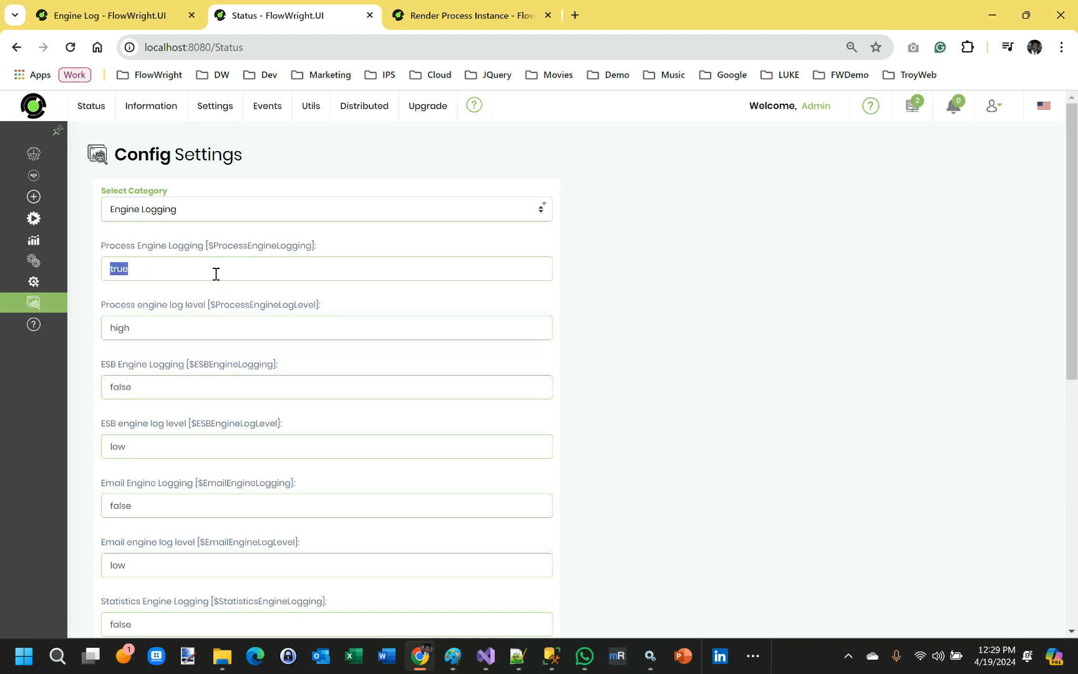
pyautogui.moveTo(137, 327); pyautogui.dragTo(109, 328)
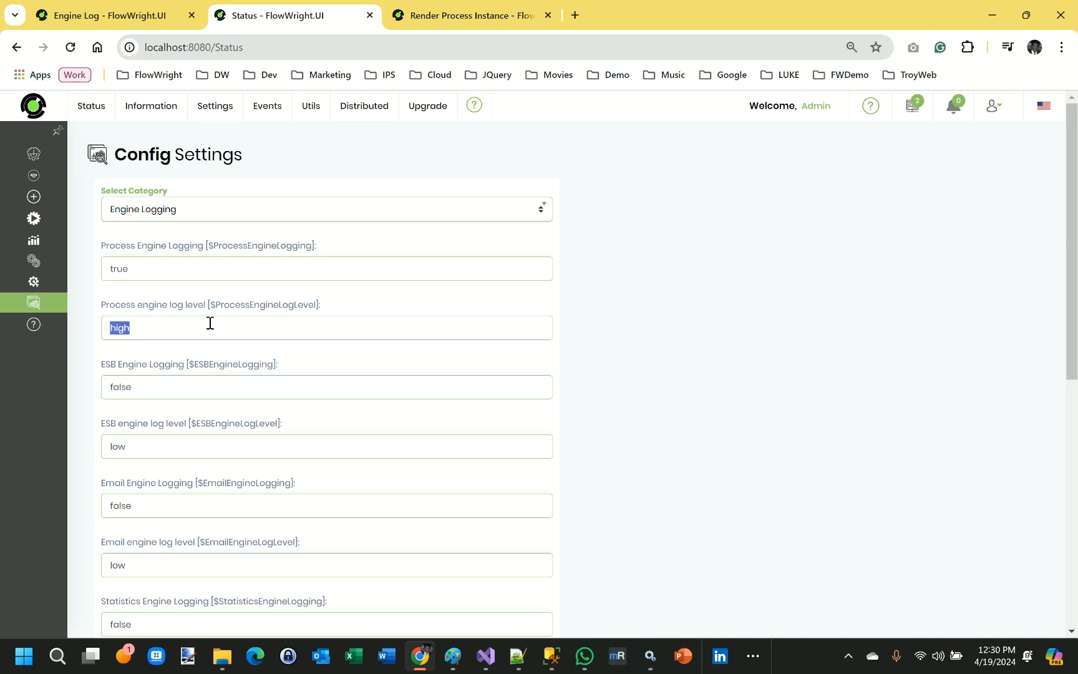